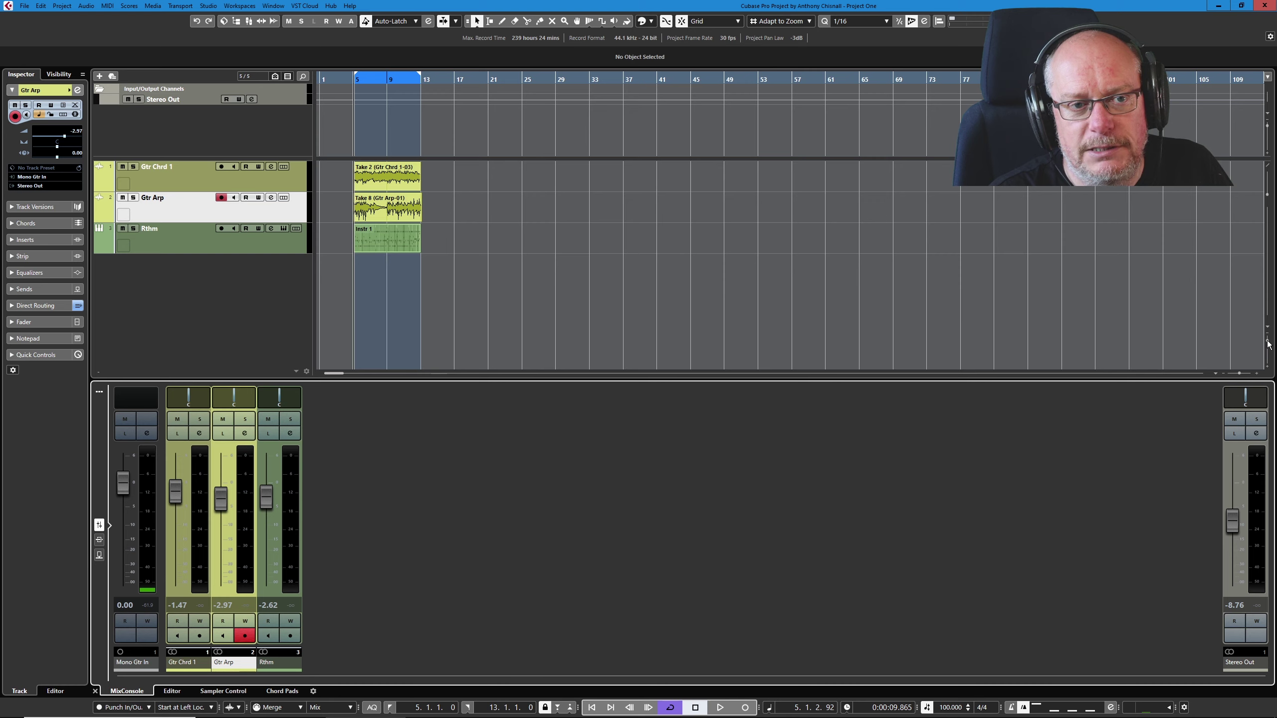
Enlarge the heights of all project tracks and display the available track zoom presets
{"action": "left_click_drag", "start_coordinate": [1268, 348], "coordinate": [1268, 343]}
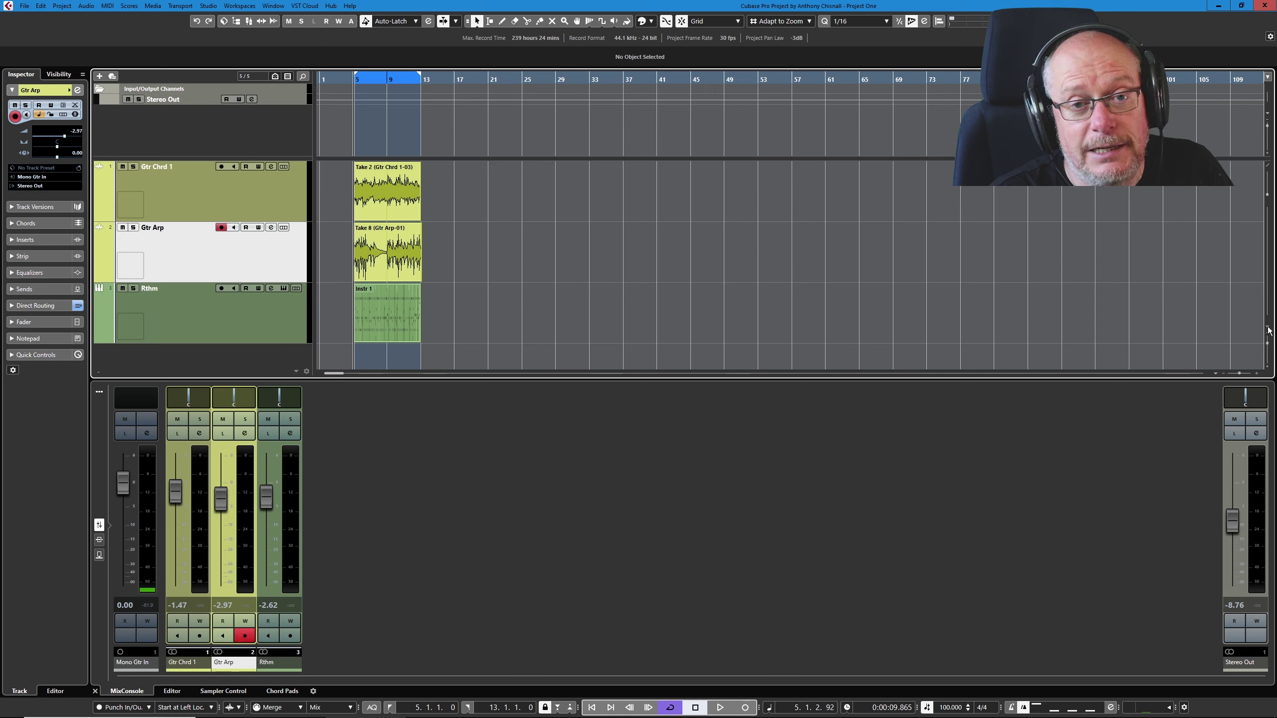
{"action": "left_click", "coordinate": [1268, 328]}
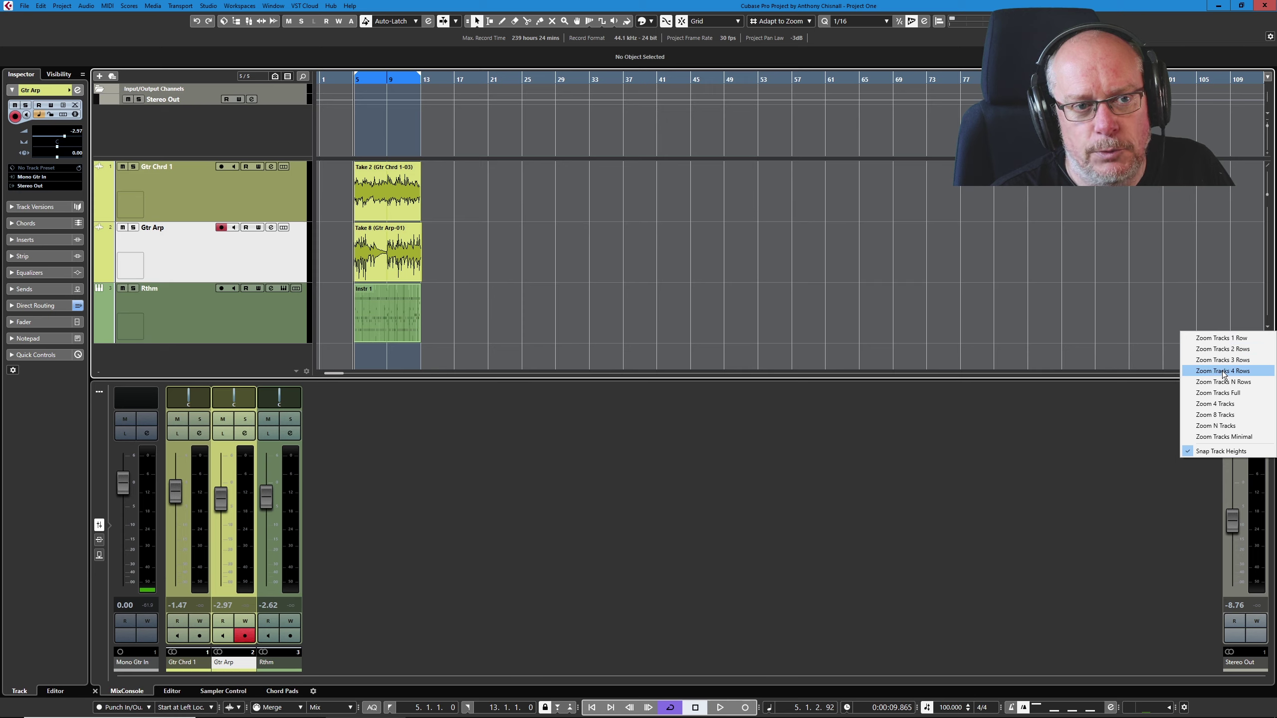
{"action": "left_click", "coordinate": [897, 457]}
Cycle all tracks through heights of one, two, three and four rows, finishing at one row
{"action": "key", "text": "ctrl+1"}
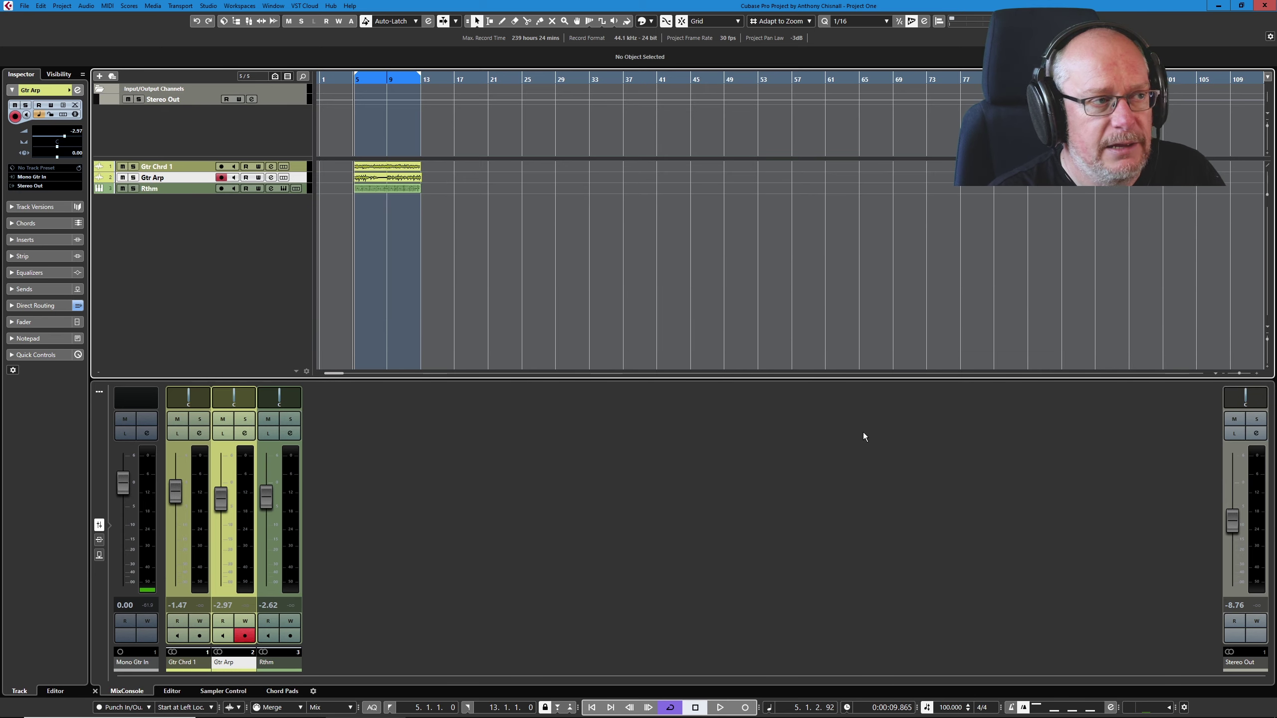
{"action": "key", "text": "ctrl+2"}
{"action": "key", "text": "ctrl+3"}
{"action": "key", "text": "ctrl+4"}
{"action": "key", "text": "ctrl+1"}
{"action": "key", "text": "ctrl+2"}
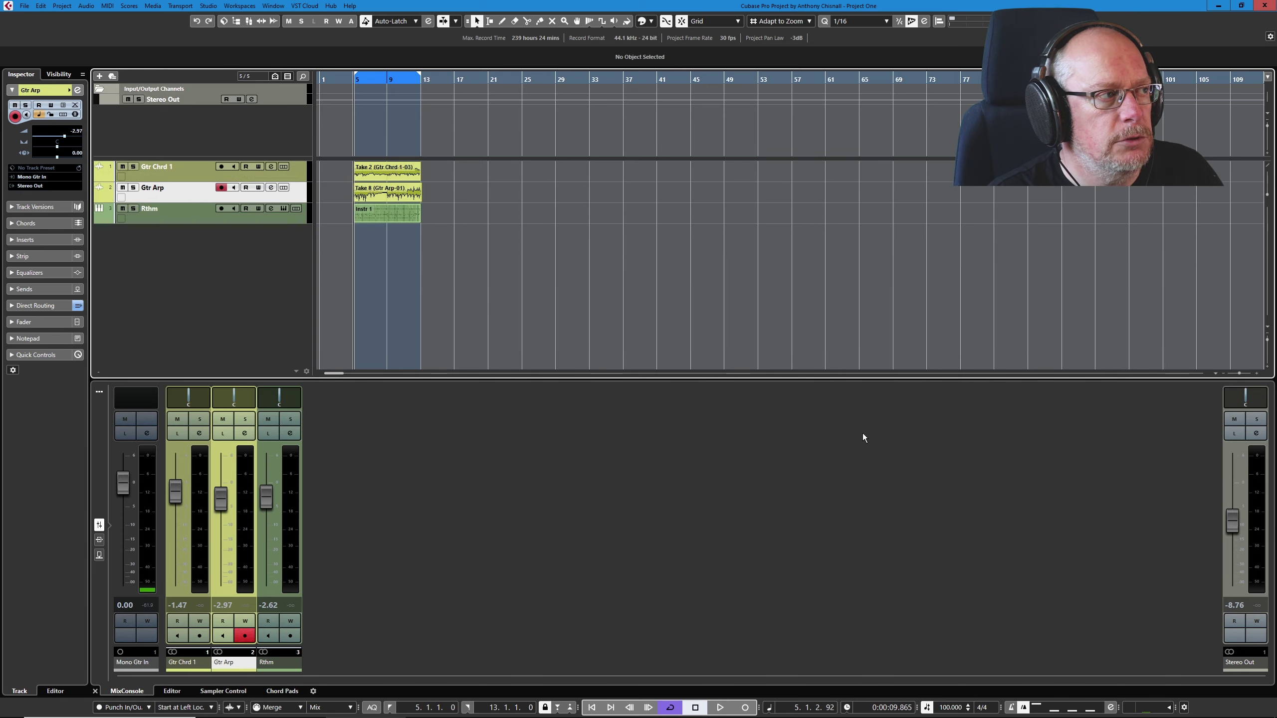
{"action": "key", "text": "ctrl+3"}
{"action": "key", "text": "ctrl+4"}
{"action": "key", "text": "ctrl+1"}
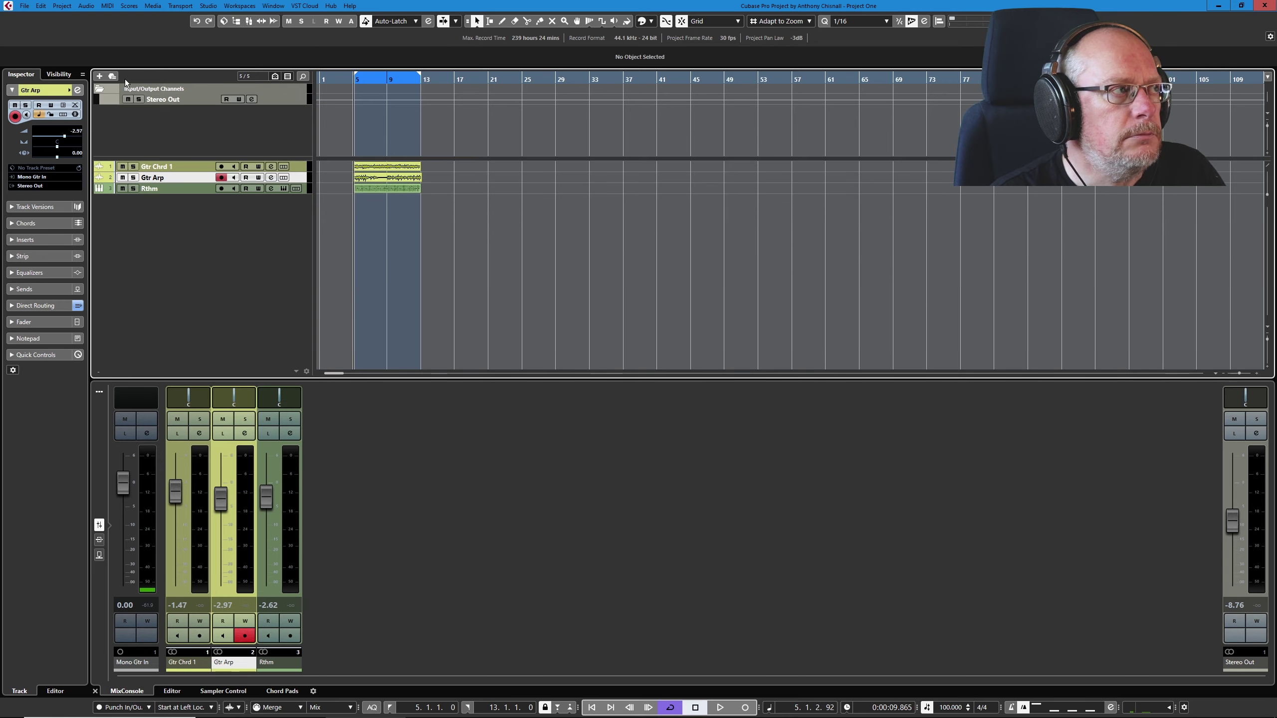
Examine the key command assignments for Zoom Tracks 1 Row through 4 Rows and close the Key Commands window
{"action": "left_click", "coordinate": [41, 6]}
{"action": "left_click", "coordinate": [104, 363]}
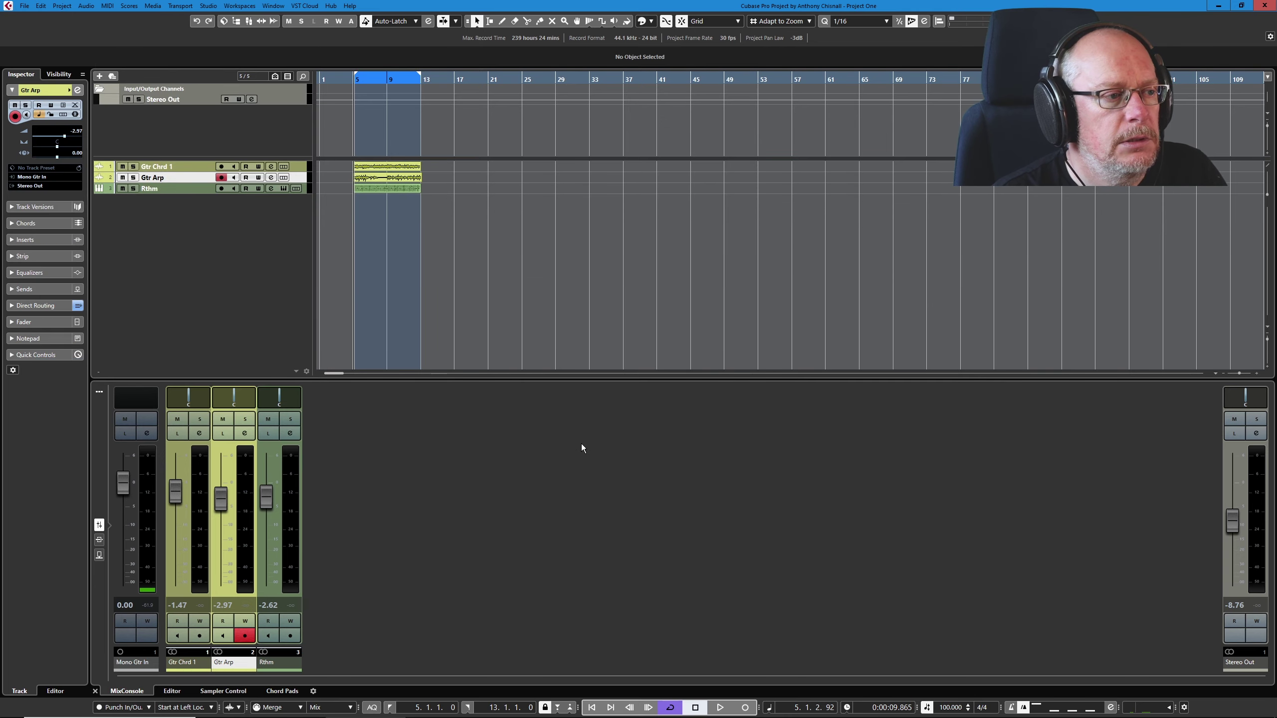
{"action": "scroll", "coordinate": [524, 421], "scroll_direction": "down", "scroll_amount": 10}
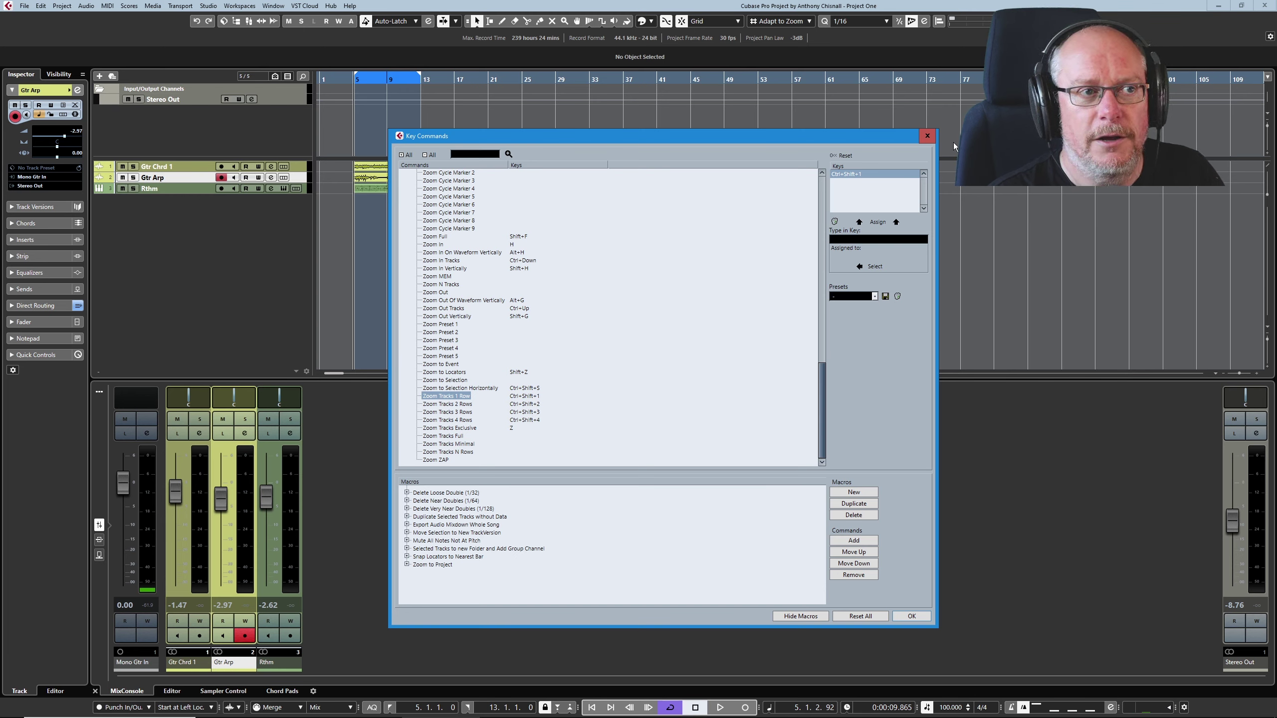
{"action": "left_click", "coordinate": [927, 137]}
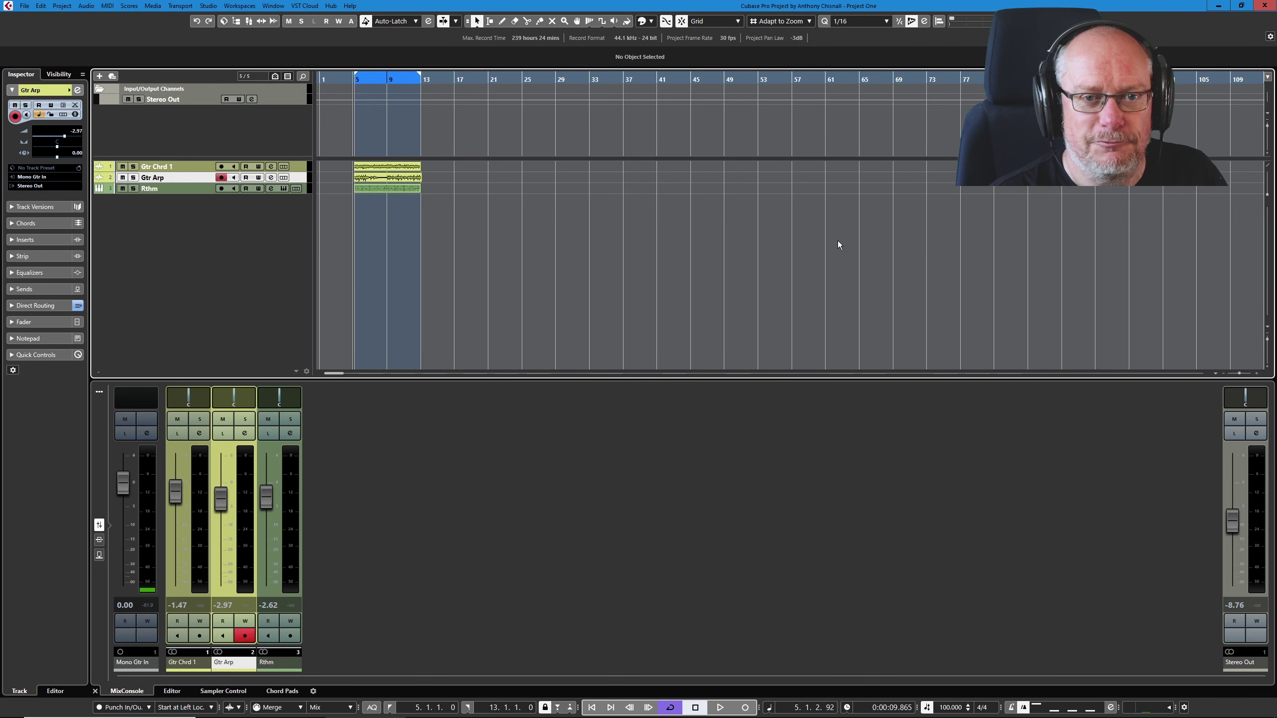
Select the Gtr Chrd 1 and Gtr Arp tracks together
{"action": "left_click", "coordinate": [191, 166]}
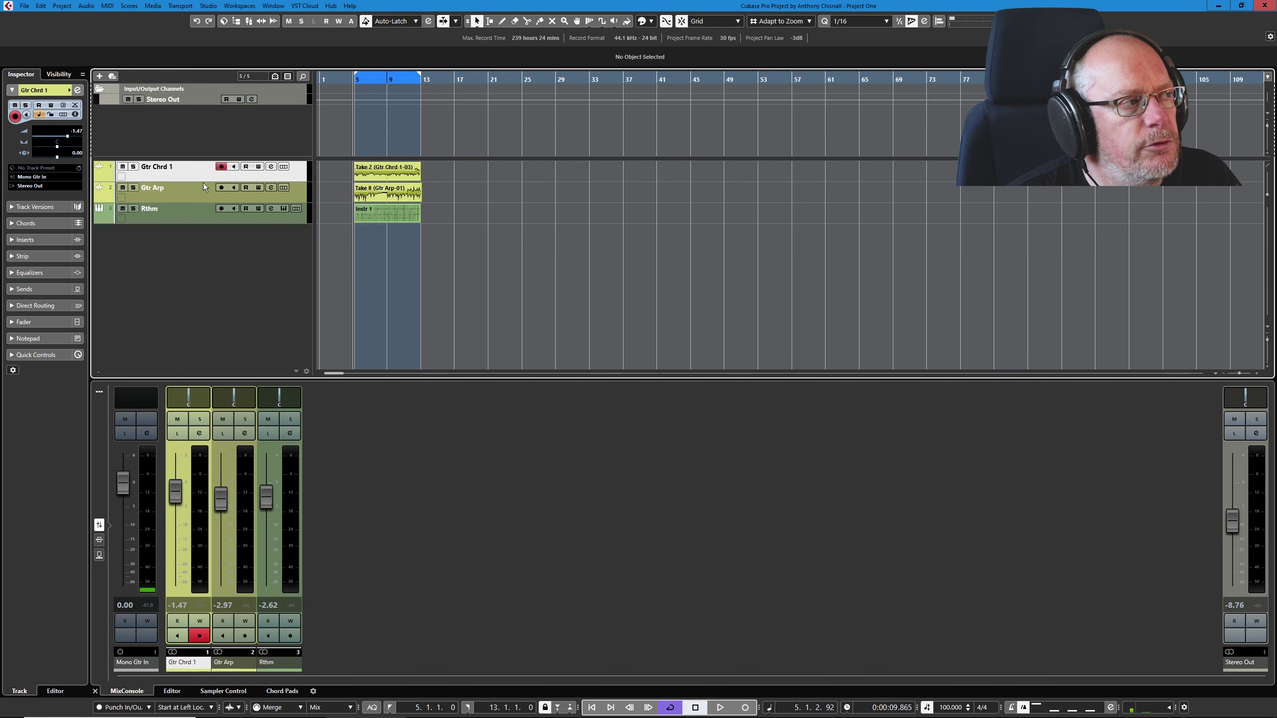
{"action": "left_click", "coordinate": [190, 196]}
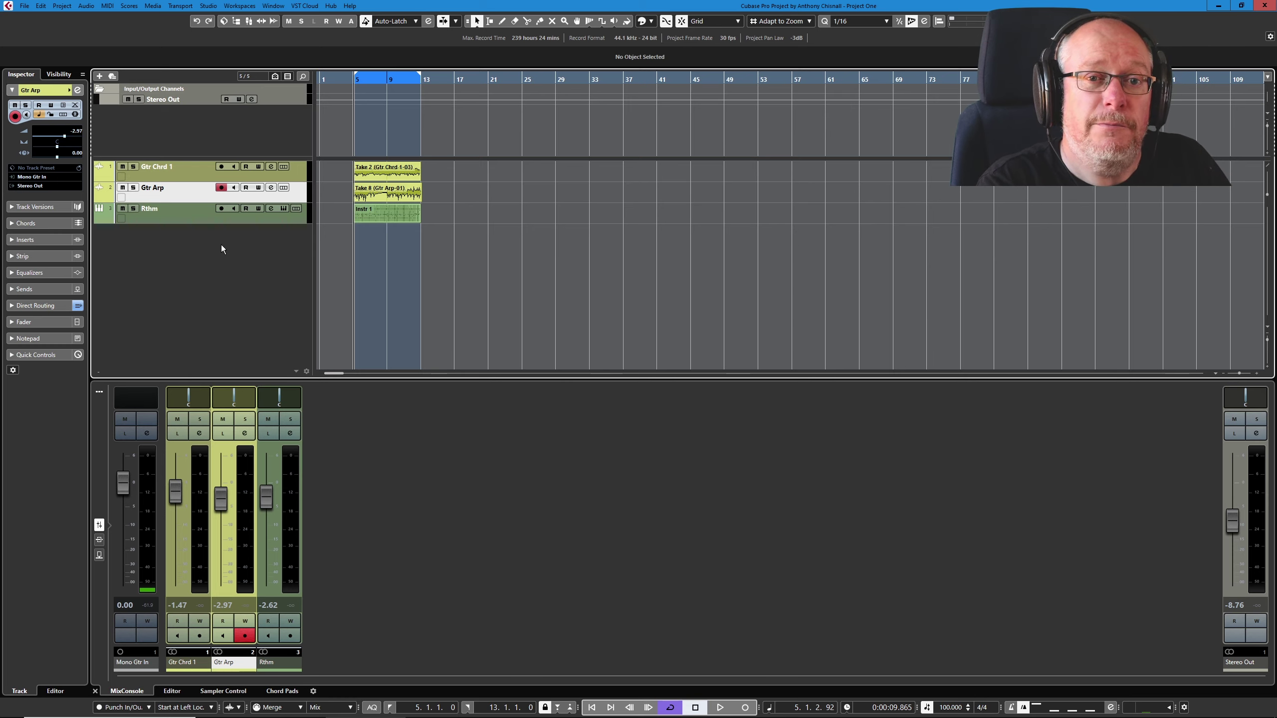
{"action": "left_click", "coordinate": [200, 173]}
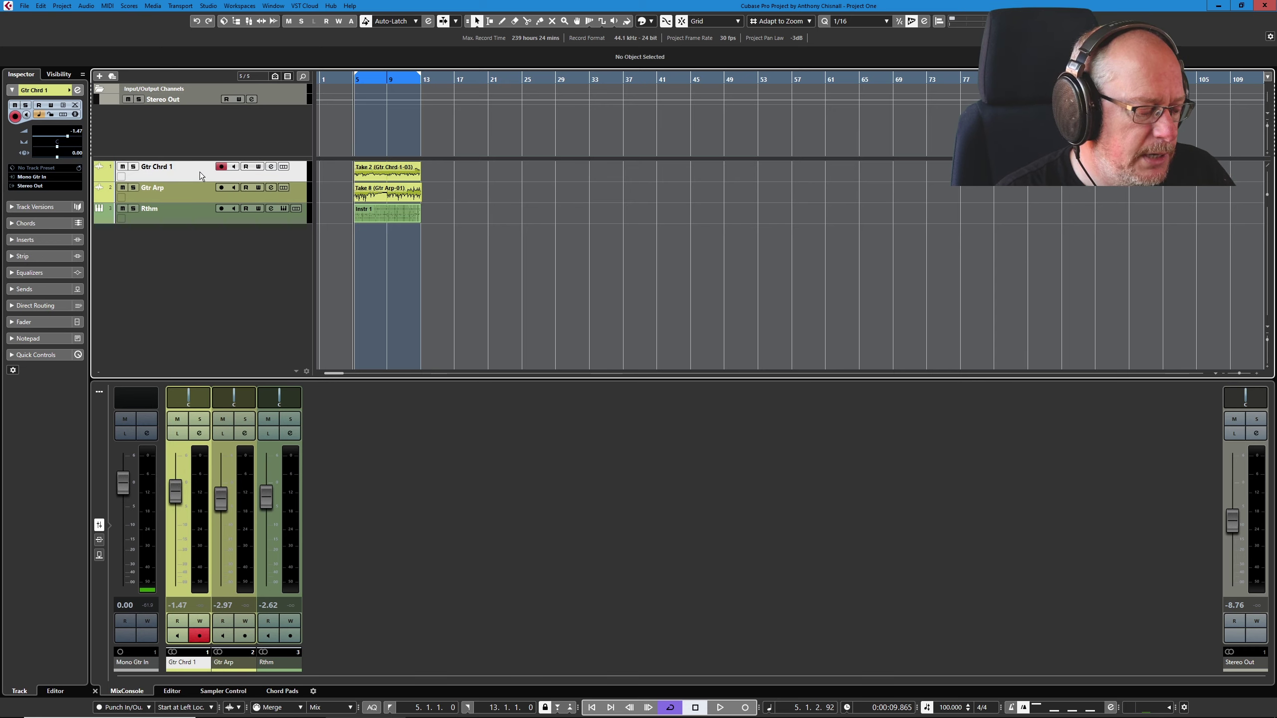
{"action": "left_click", "coordinate": [179, 197], "text": "ctrl"}
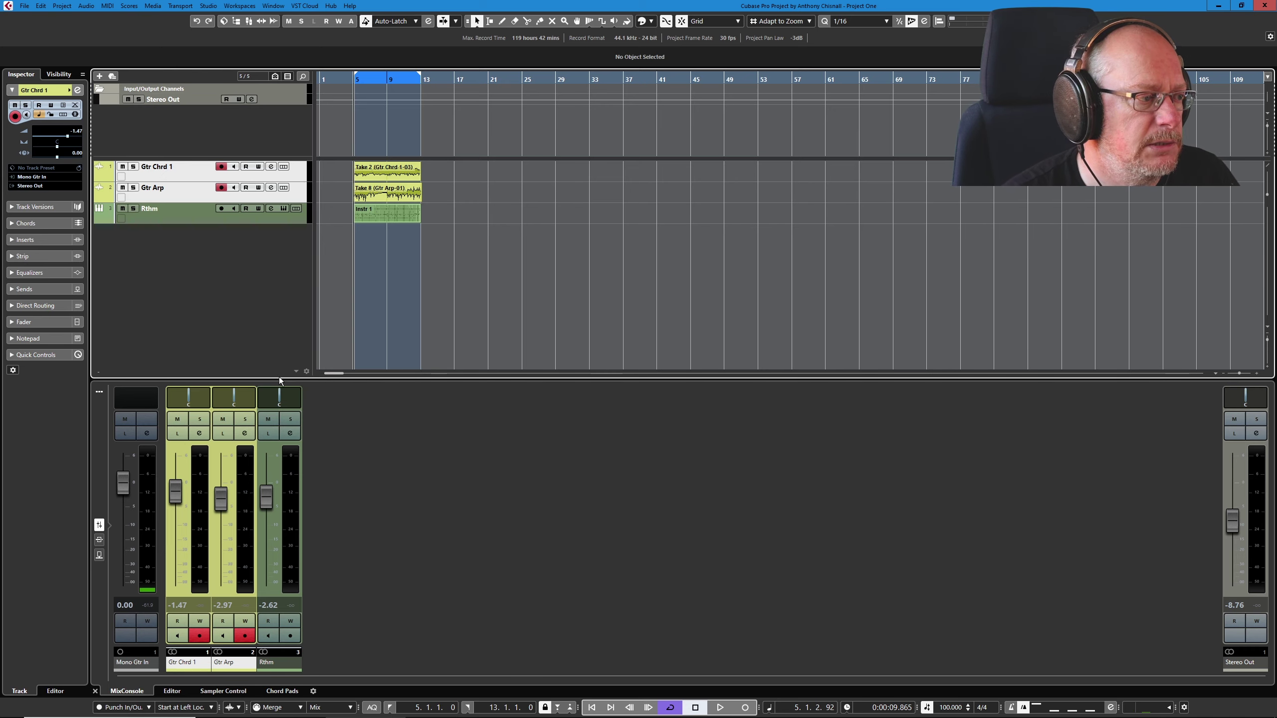
{"action": "right_click", "coordinate": [223, 535]}
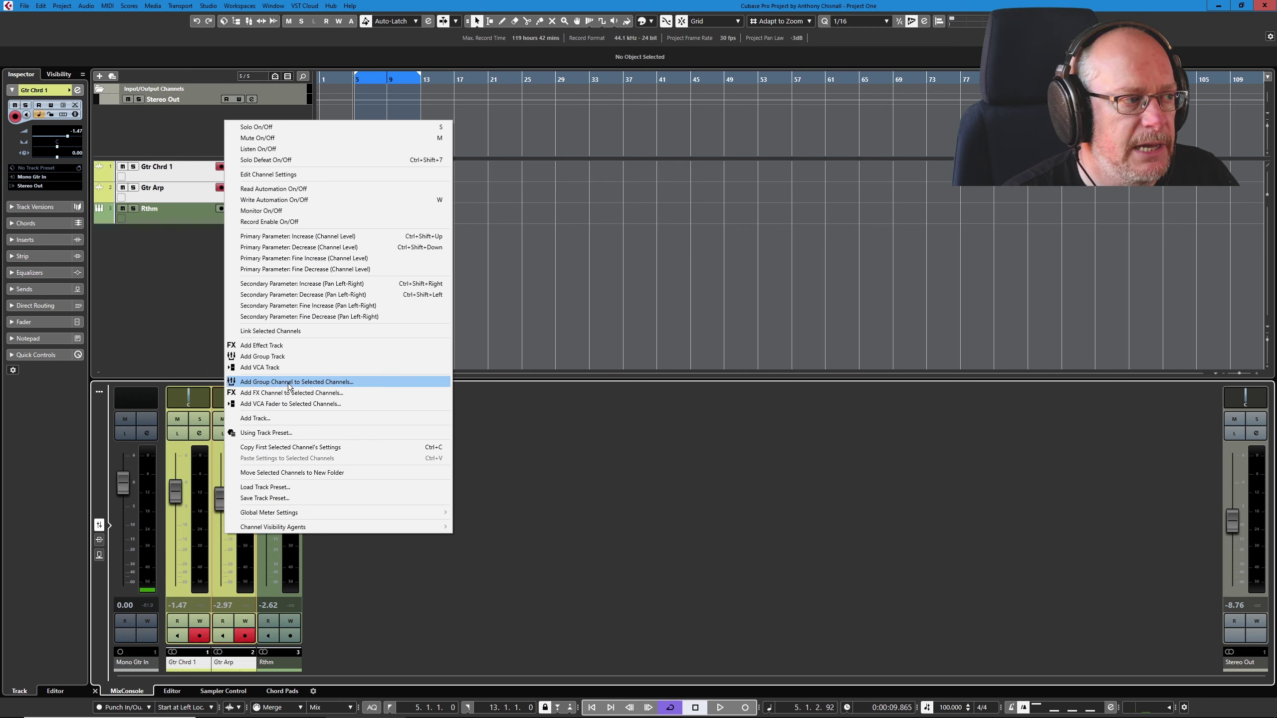
{"action": "left_click", "coordinate": [342, 383]}
{"action": "key", "text": "Escape"}
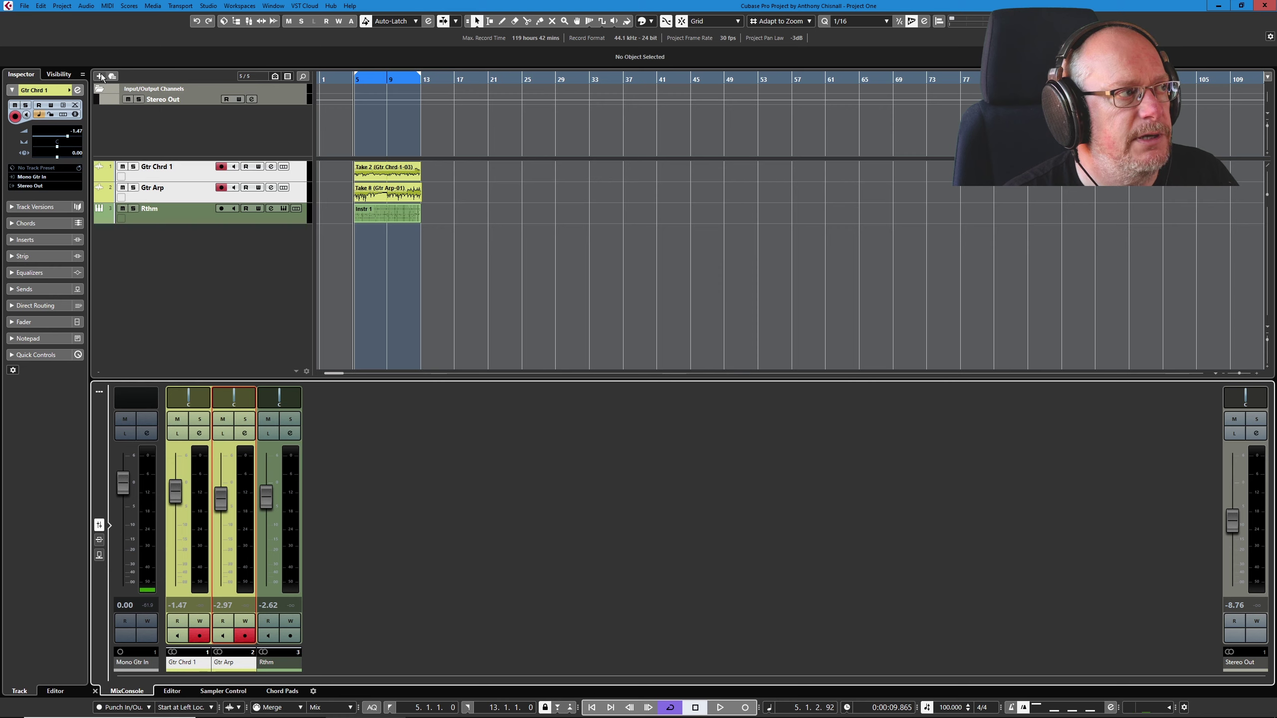
{"action": "left_click", "coordinate": [100, 75]}
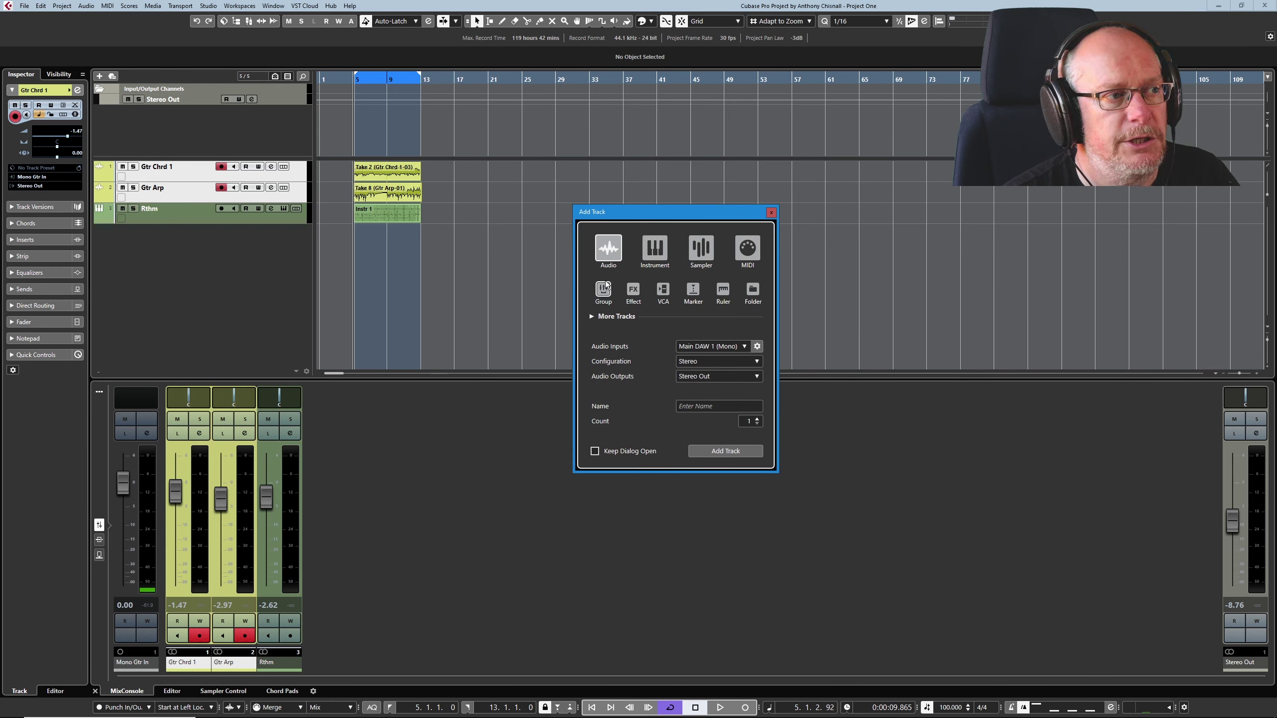
{"action": "left_click", "coordinate": [770, 213]}
Add a stereo group channel named Gtr Sub to the two selected guitar channels, created outside a folder and output to Stereo Out
{"action": "right_click", "coordinate": [230, 535]}
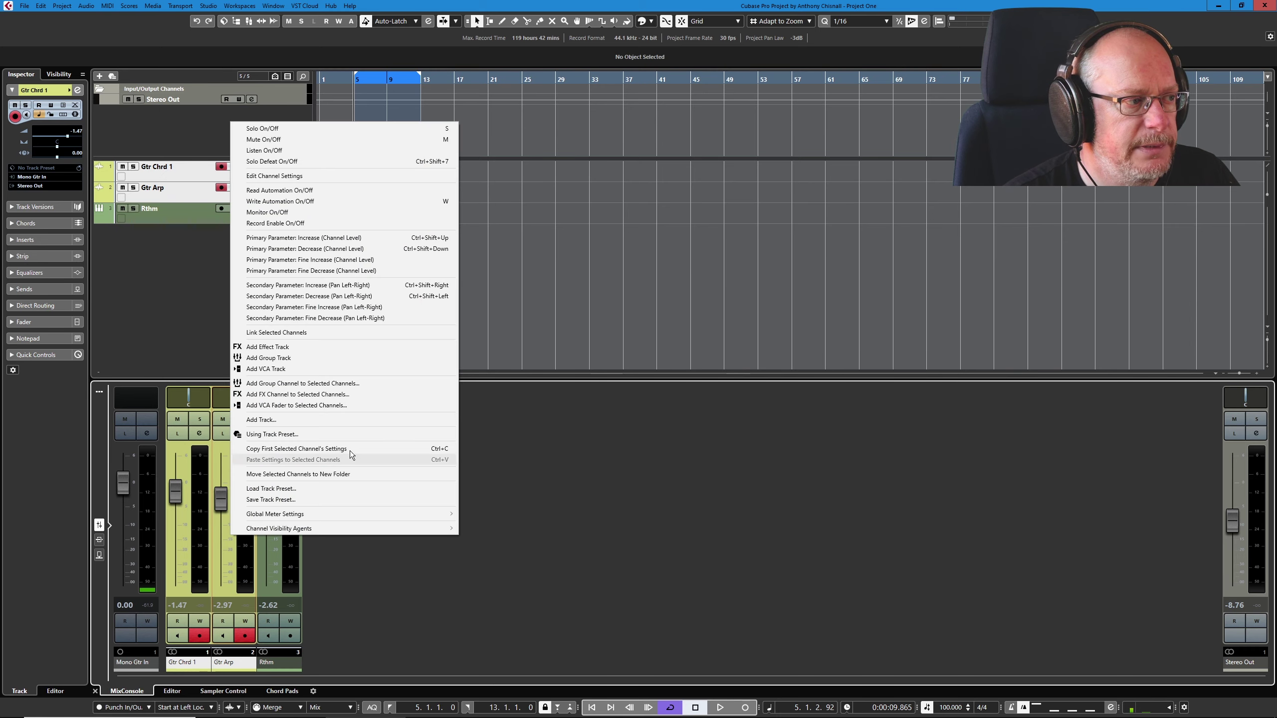
{"action": "left_click", "coordinate": [302, 384]}
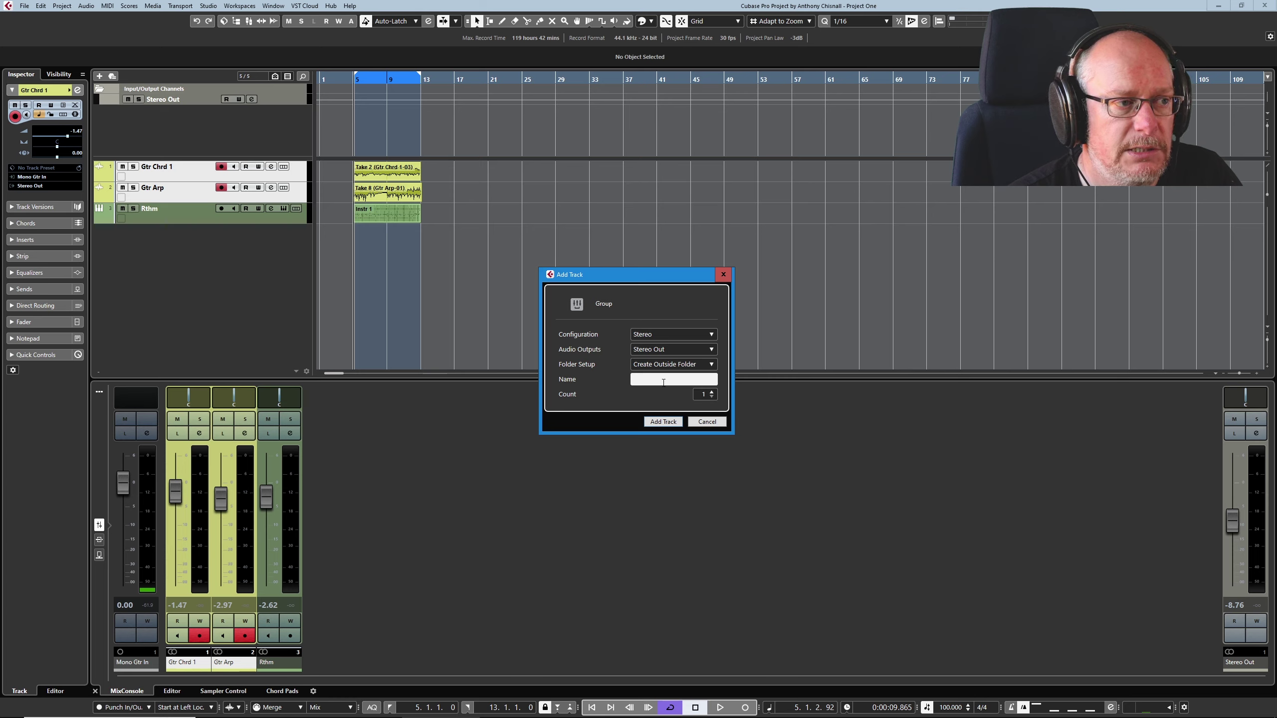
{"action": "type", "text": "G"}
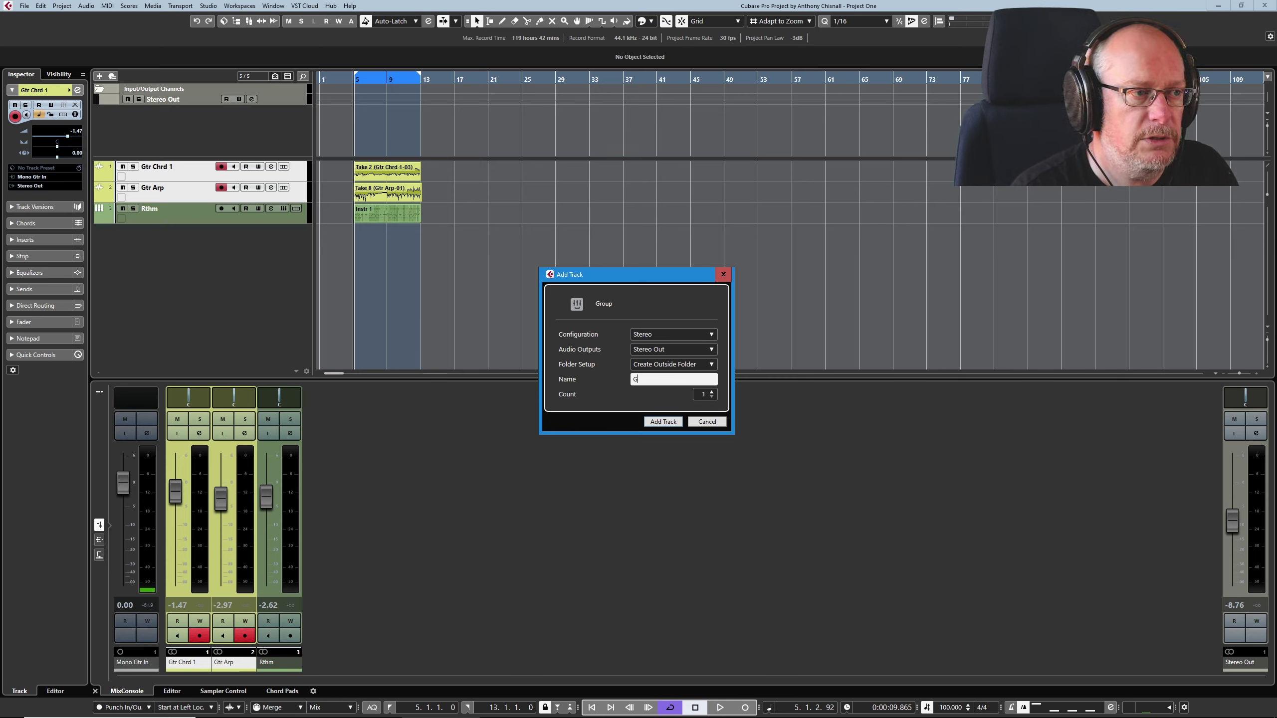
{"action": "type", "text": "tr Sub"}
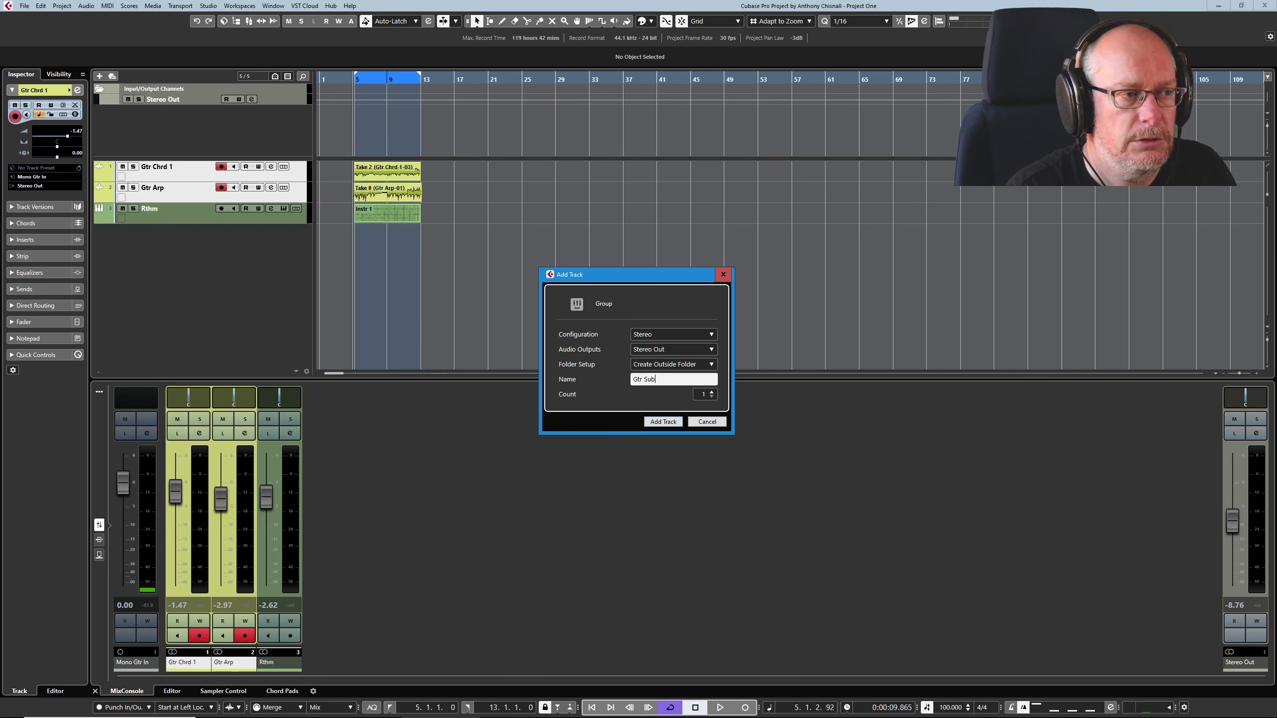
{"action": "key", "text": "Return"}
Mute the Rthm track and, during playback, pull the Gtr Sub fader down to -50.8 and back up to -1.21
{"action": "left_click", "coordinate": [121, 229]}
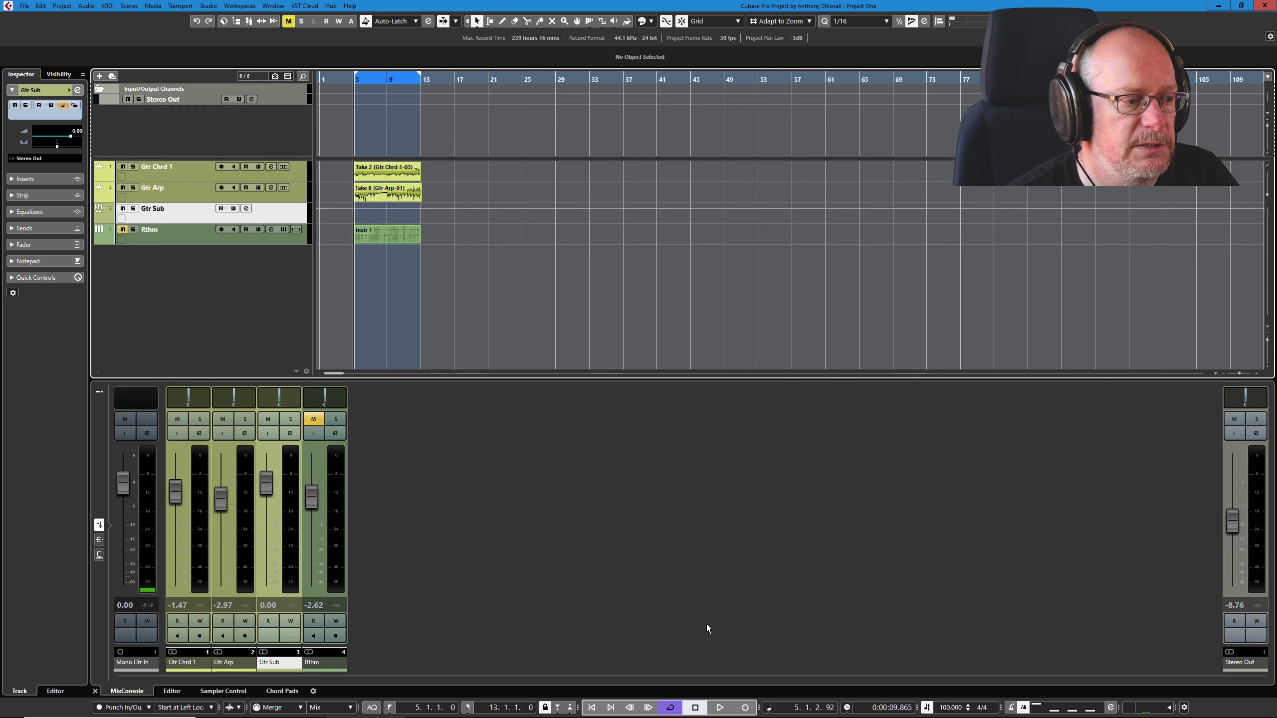
{"action": "left_click", "coordinate": [720, 708]}
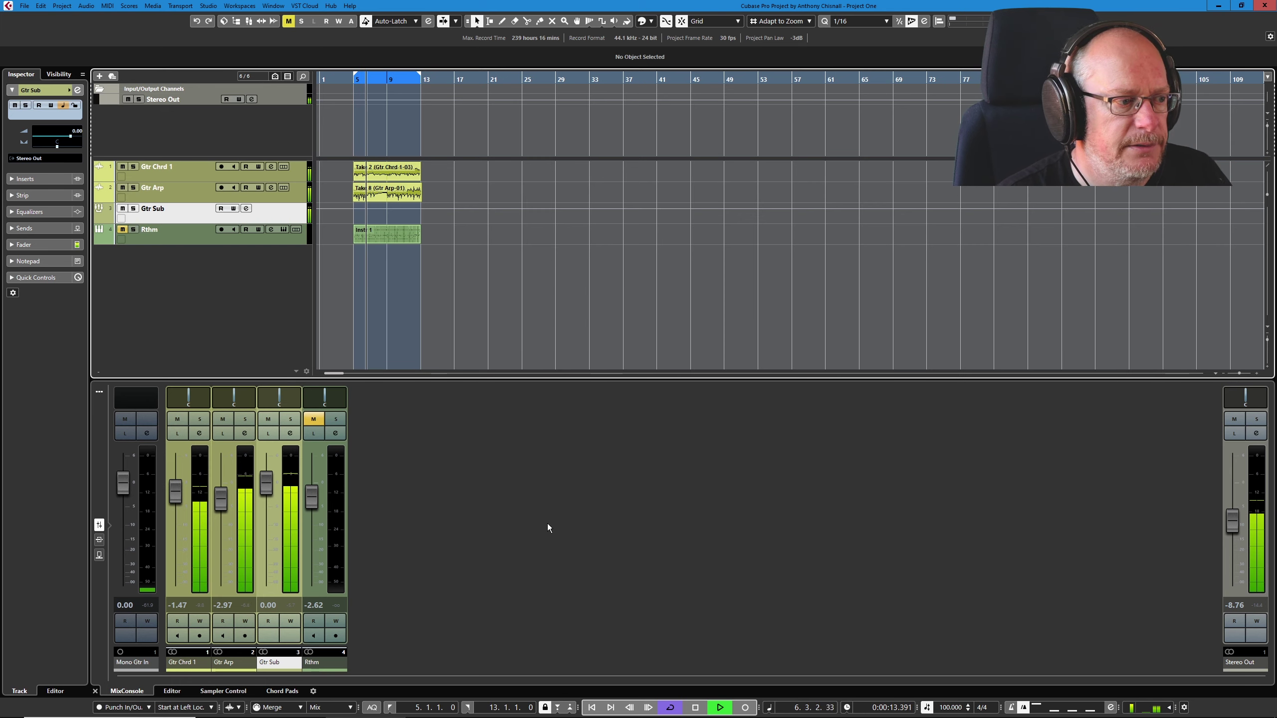
{"action": "left_click_drag", "start_coordinate": [266, 484], "coordinate": [267, 577]}
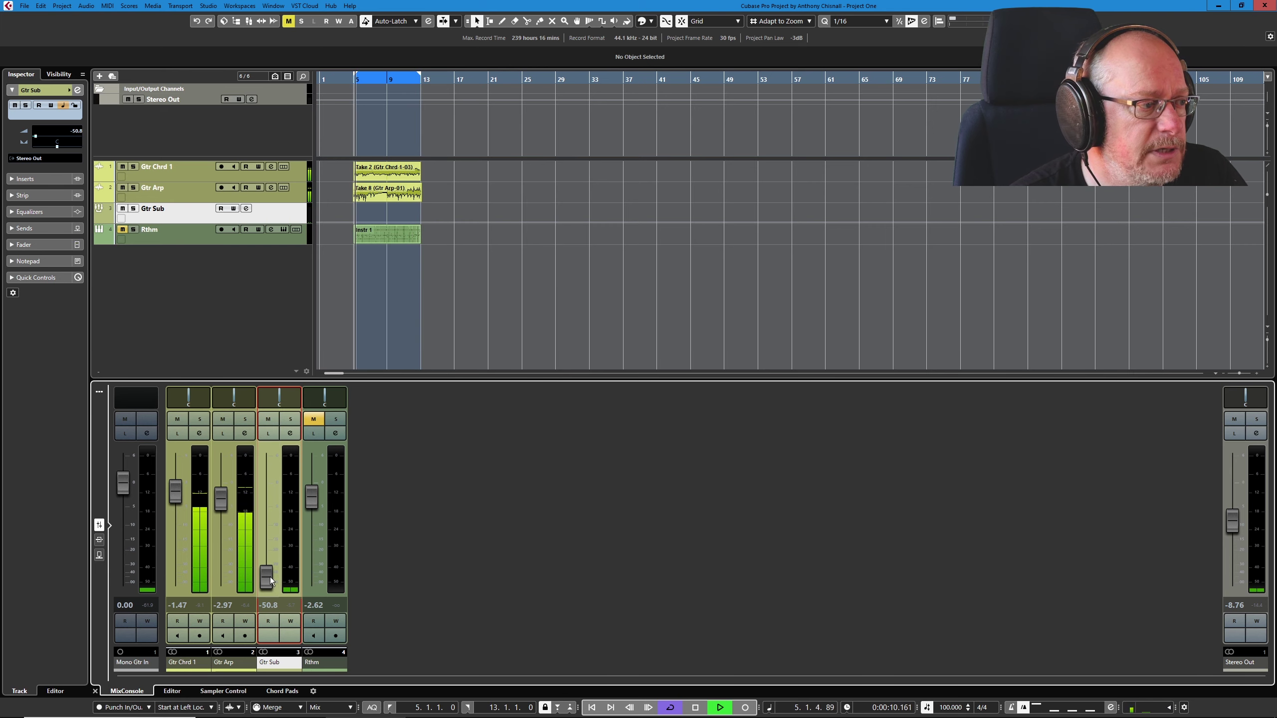
{"action": "left_click_drag", "start_coordinate": [266, 578], "coordinate": [267, 491]}
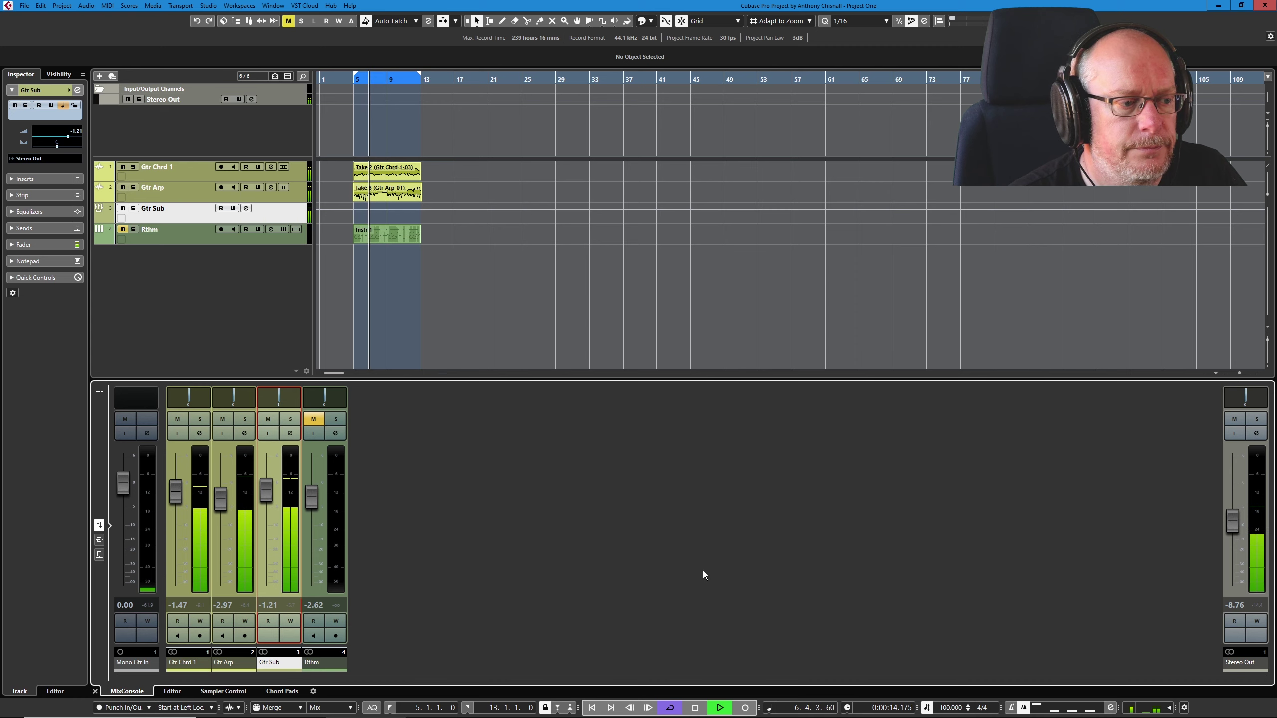
{"action": "left_click", "coordinate": [695, 707]}
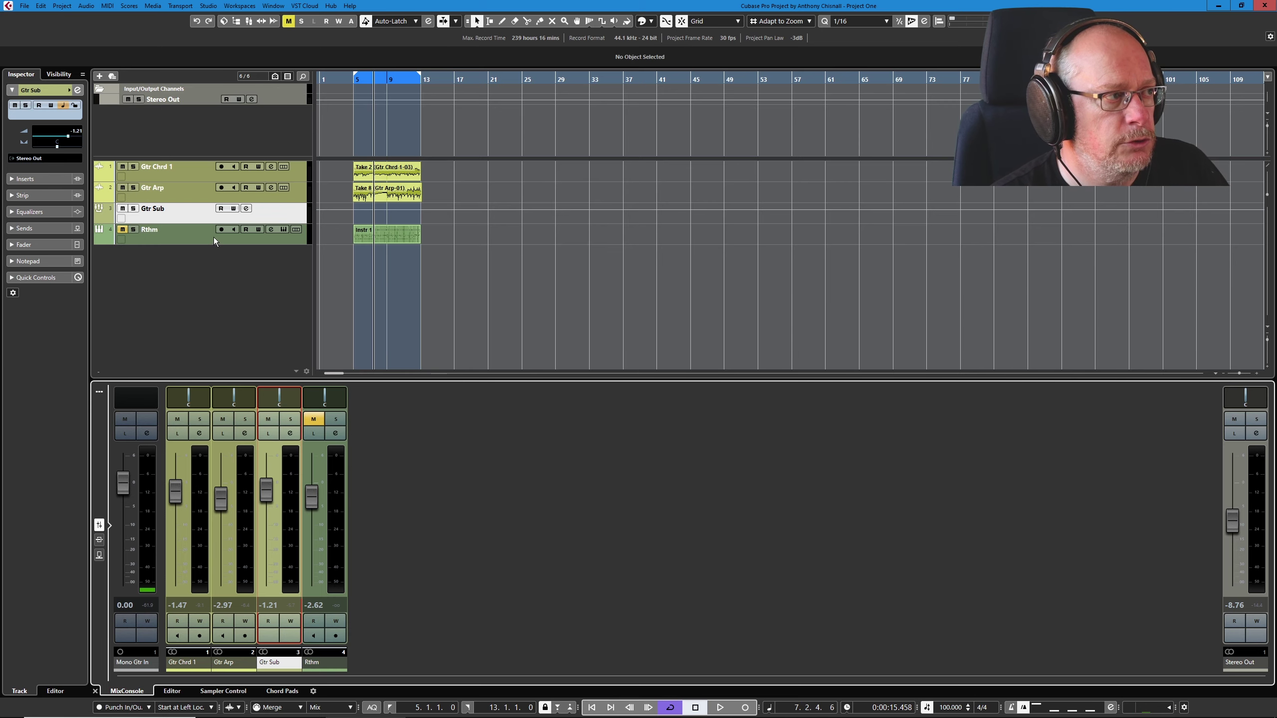
Delete the Gtr Sub group track and select the Gtr Chrd 1 and Gtr Arp tracks together again
{"action": "key", "text": "Delete"}
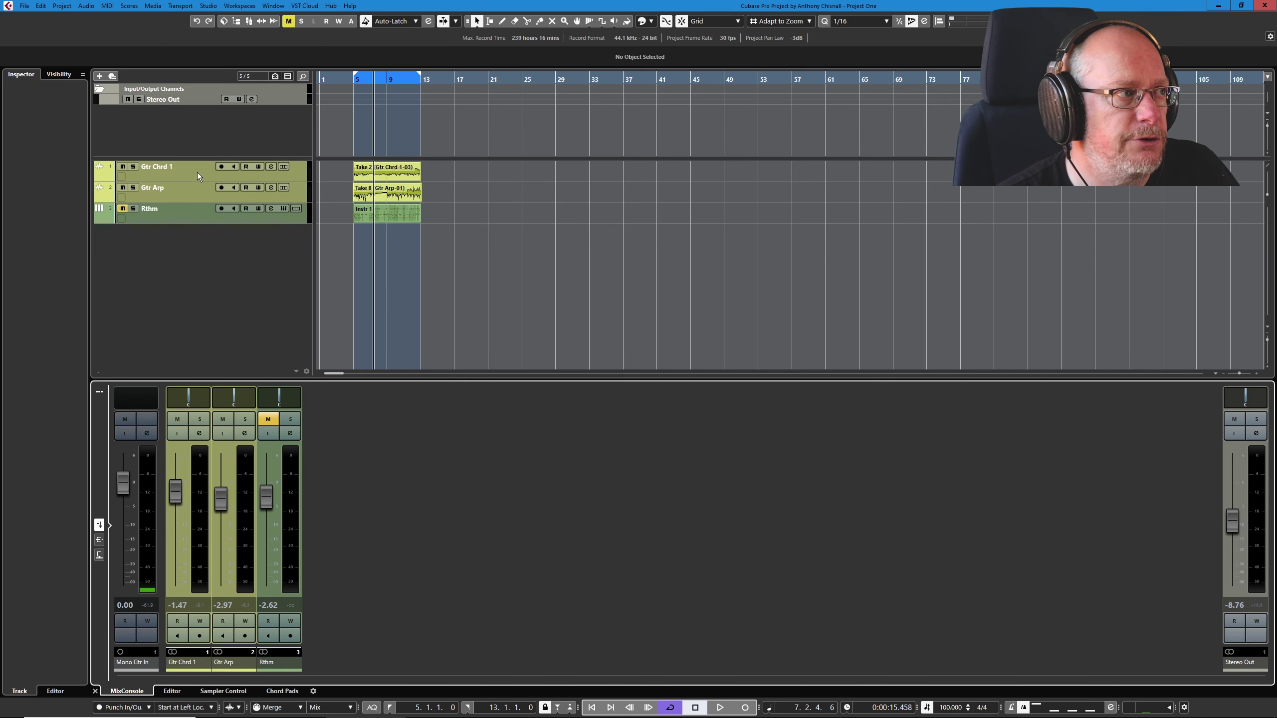
{"action": "left_click", "coordinate": [196, 176]}
{"action": "left_click", "coordinate": [198, 192], "text": "shift"}
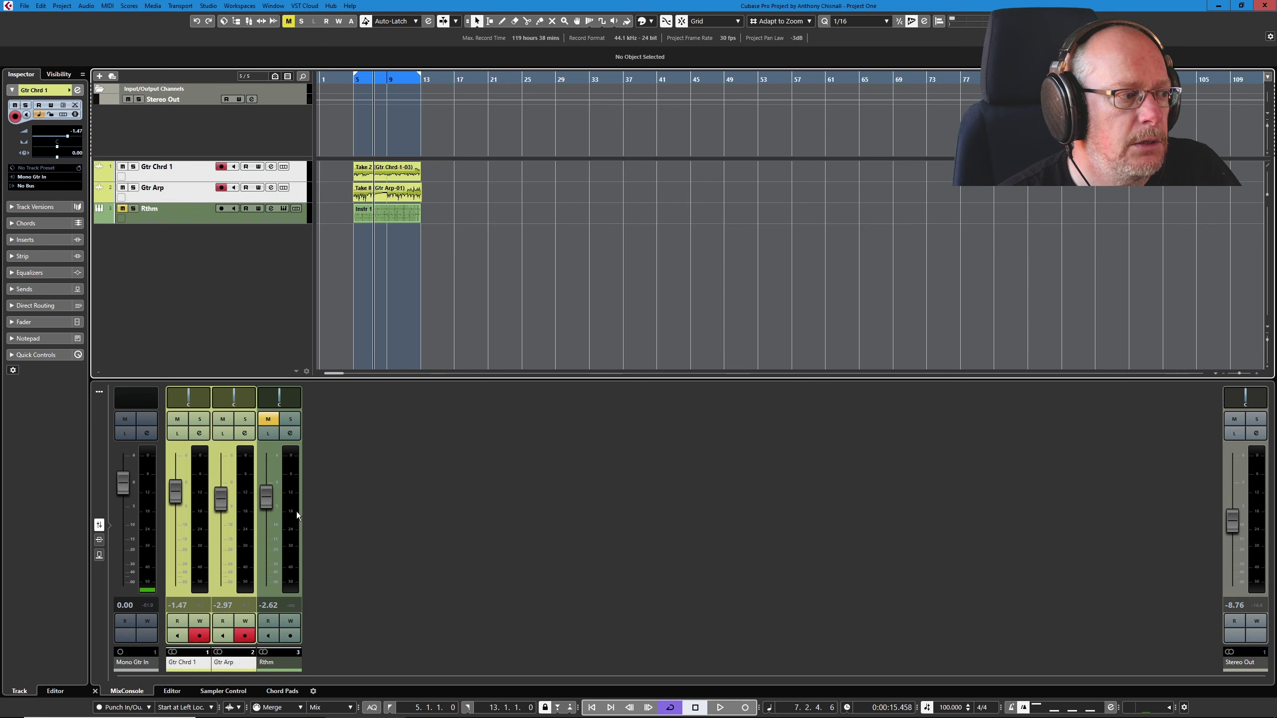
Add a group channel named Gtr Sub to the selected channels using Create Inside Folder, and collapse and expand the Group Tracks folder
{"action": "right_click", "coordinate": [214, 541]}
{"action": "left_click", "coordinate": [322, 381]}
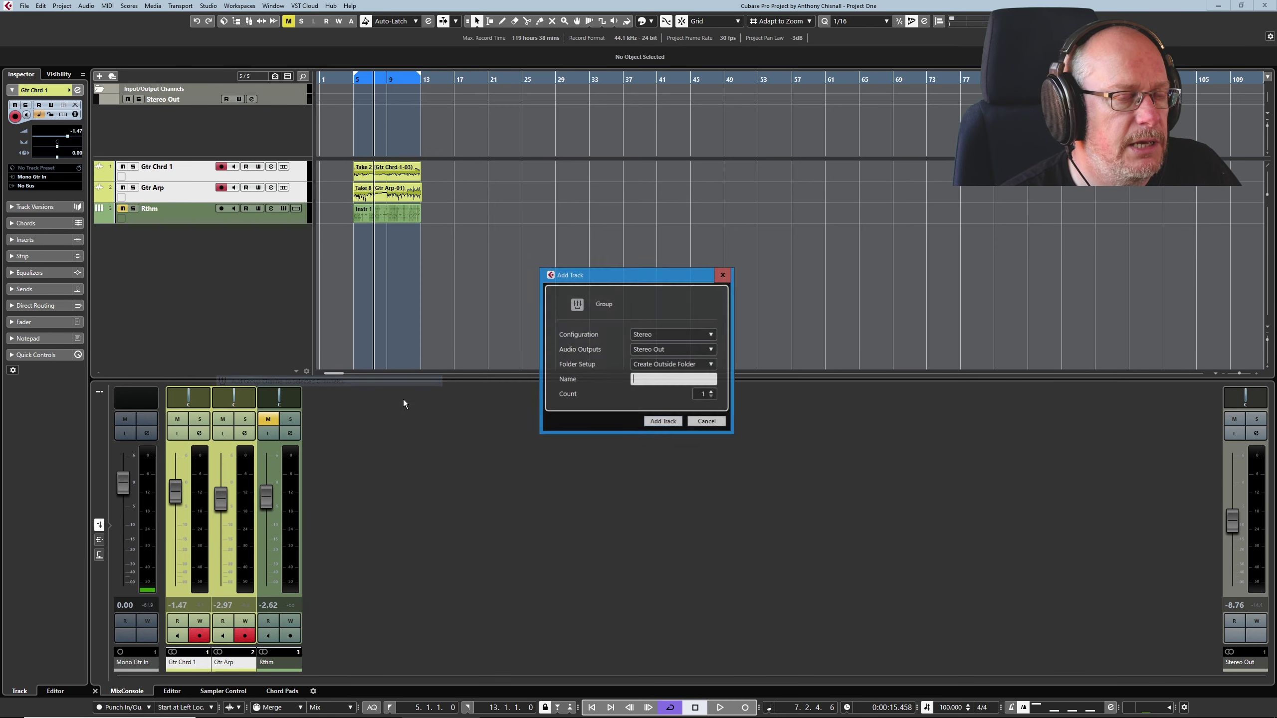
{"action": "left_click", "coordinate": [693, 363]}
{"action": "left_click", "coordinate": [665, 378]}
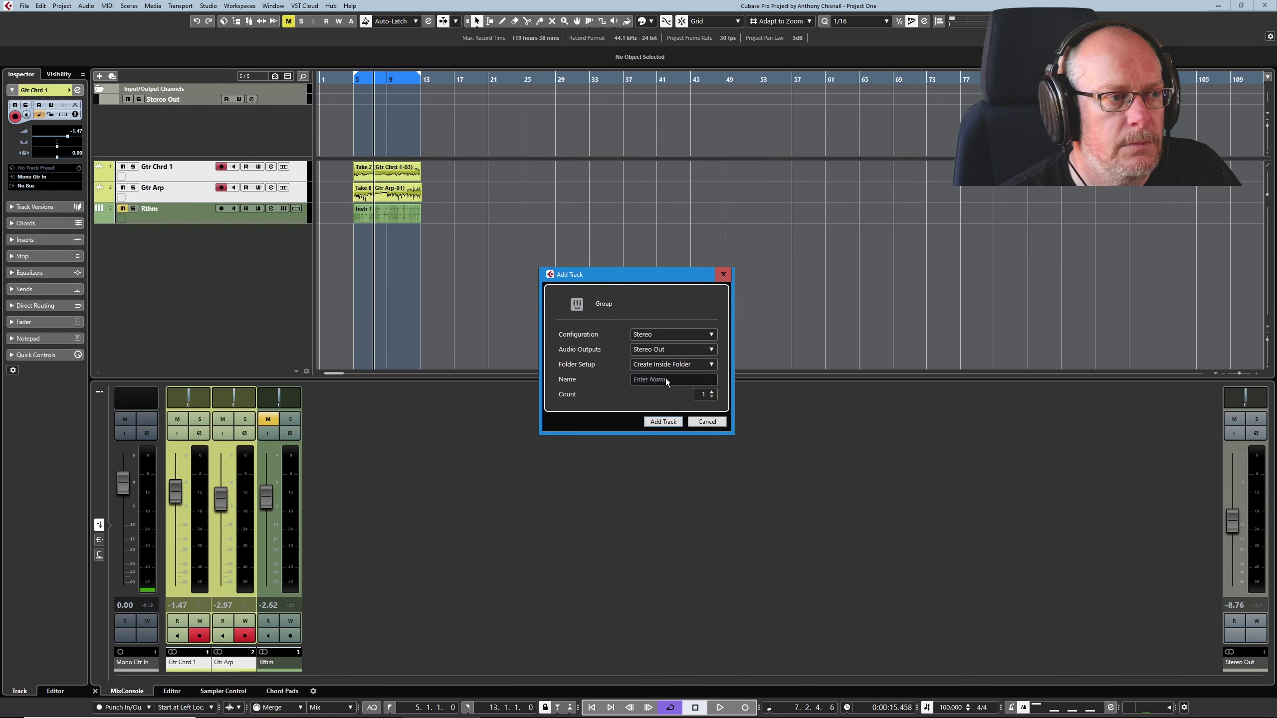
{"action": "type", "text": "Gtr Sub"}
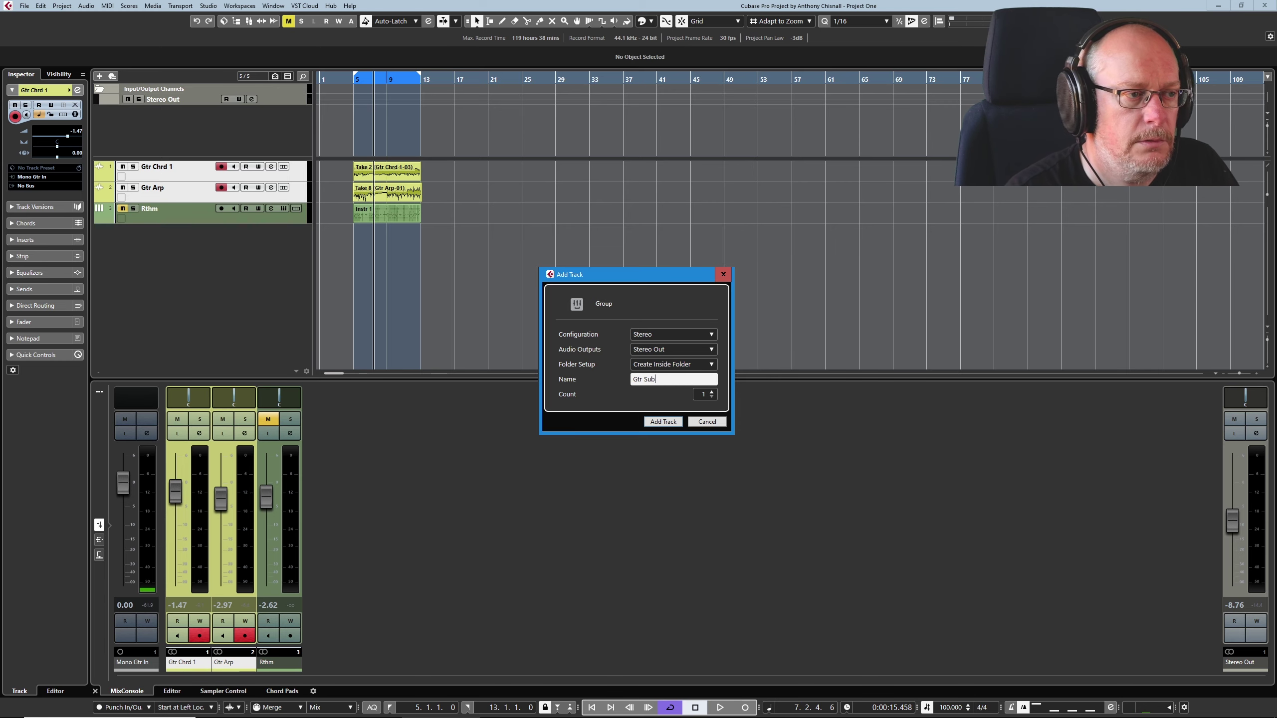
{"action": "left_click", "coordinate": [659, 424]}
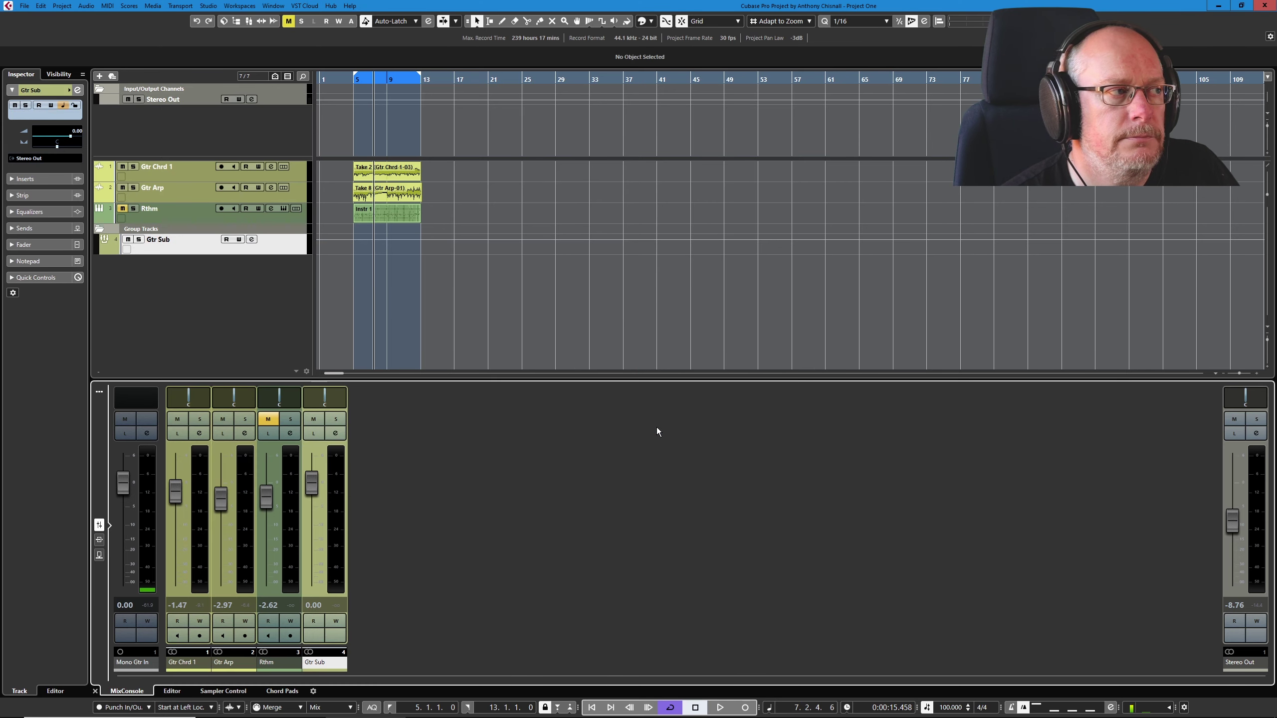
{"action": "left_click", "coordinate": [99, 230]}
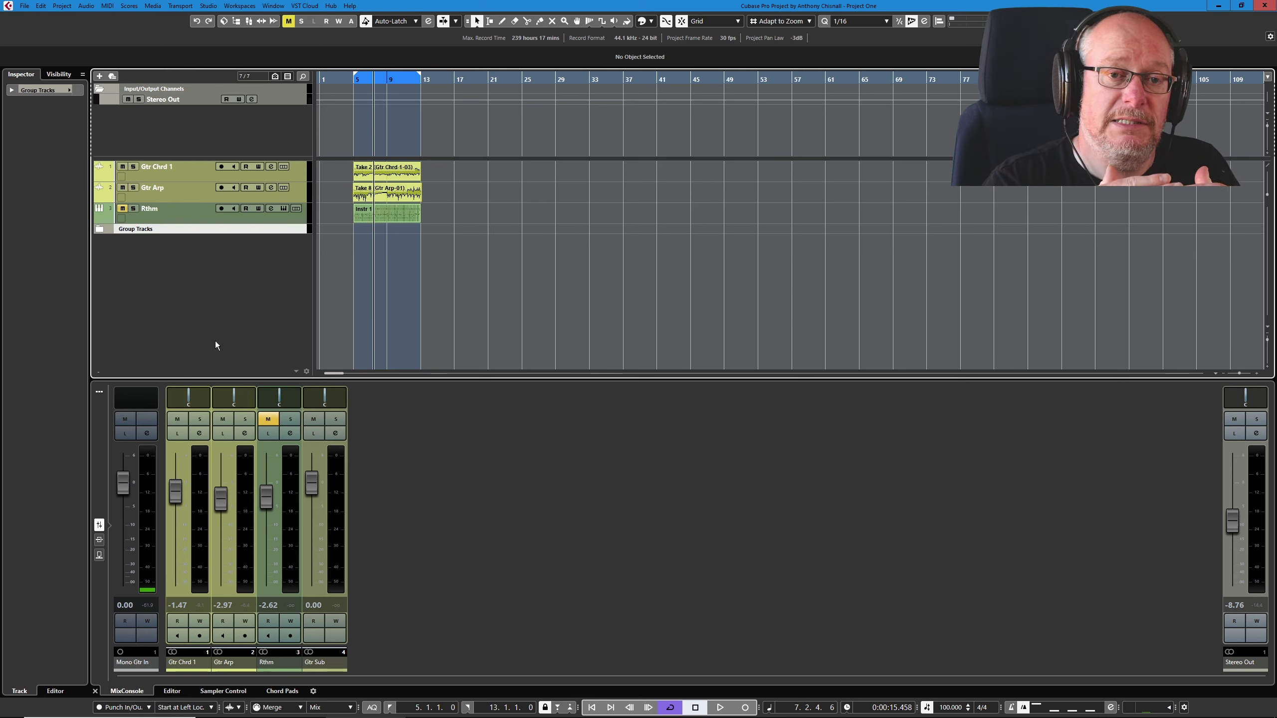
{"action": "left_click", "coordinate": [101, 229]}
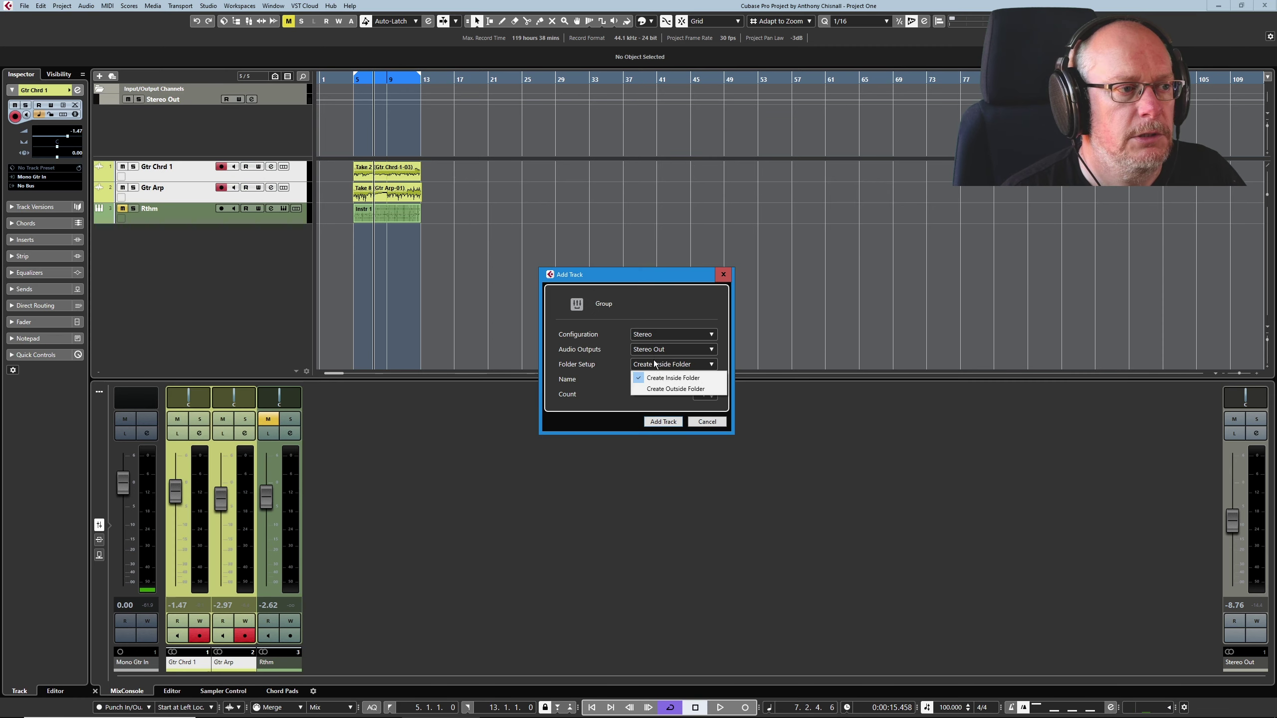
Create the group channel for the two guitar tracks with Create Outside Folder and the name Gtr Sub
{"action": "left_click", "coordinate": [667, 385]}
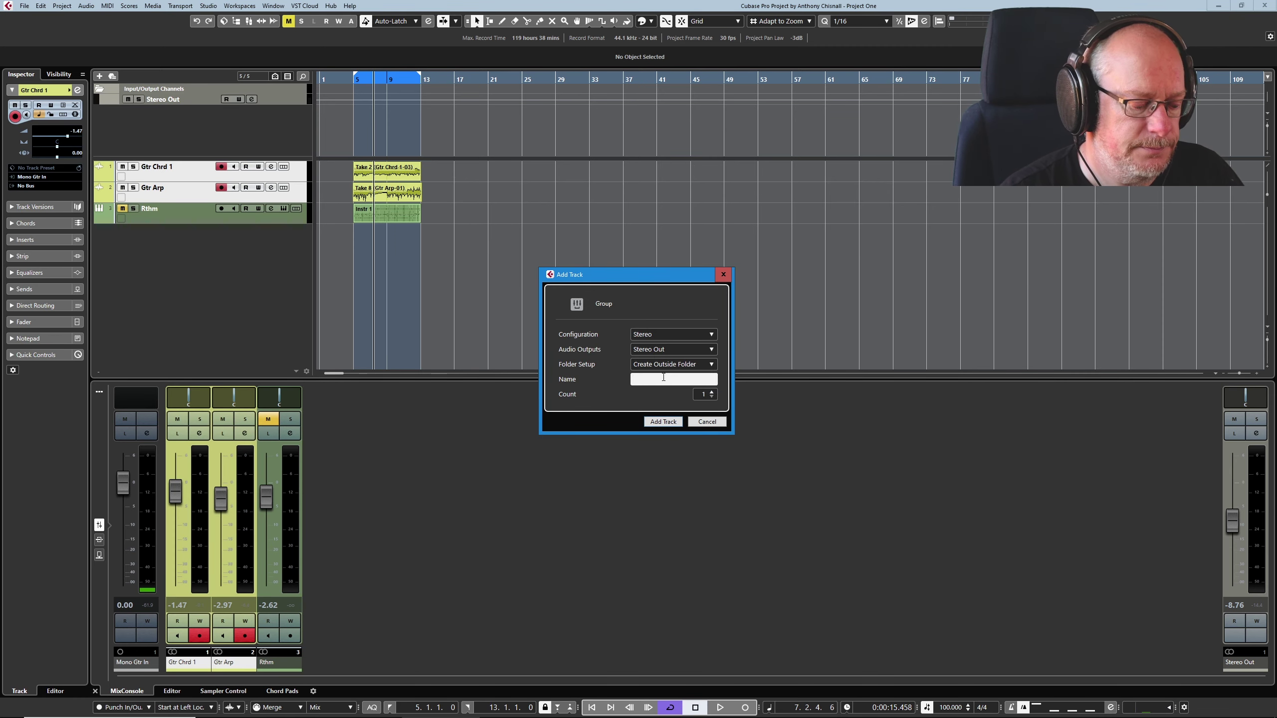
{"action": "left_click", "coordinate": [663, 378]}
{"action": "type", "text": "Gtr Sub"}
{"action": "key", "text": "Return"}
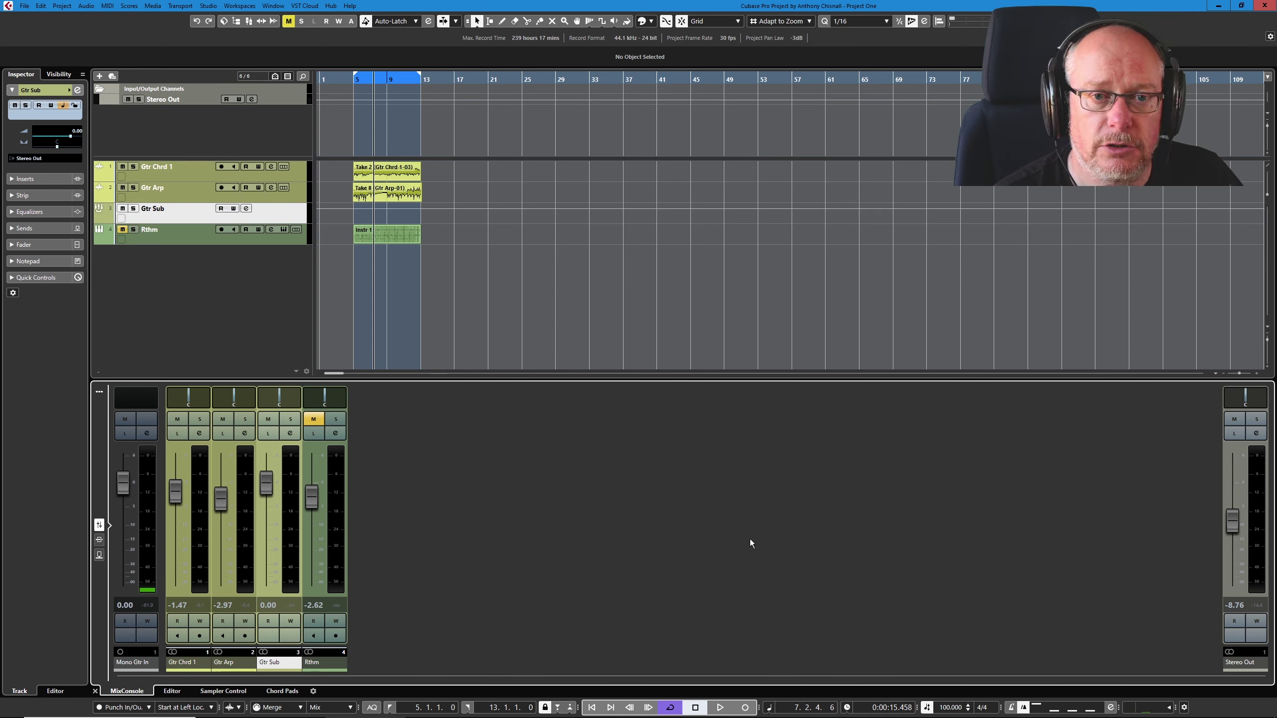
Add a stereo group channel named Gtr Master to the Gtr Sub channel, created outside the folder and output to Stereo Out
{"action": "right_click", "coordinate": [274, 519]}
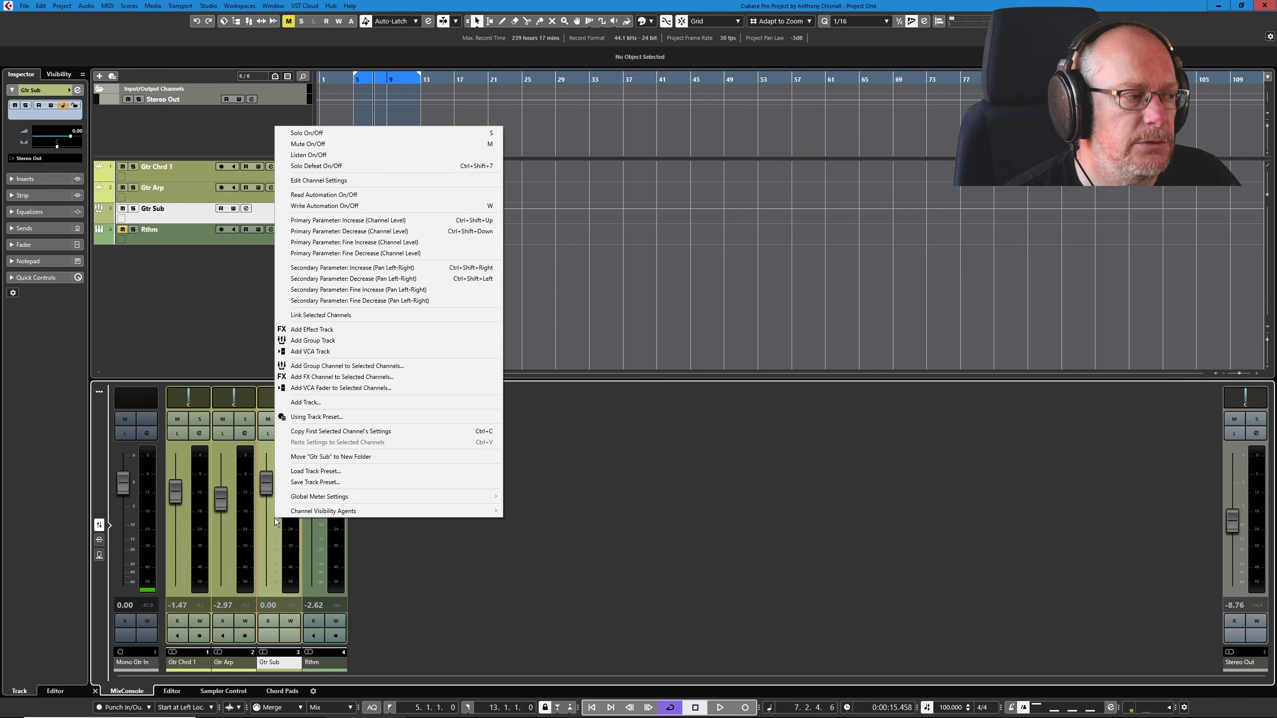
{"action": "left_click", "coordinate": [352, 367]}
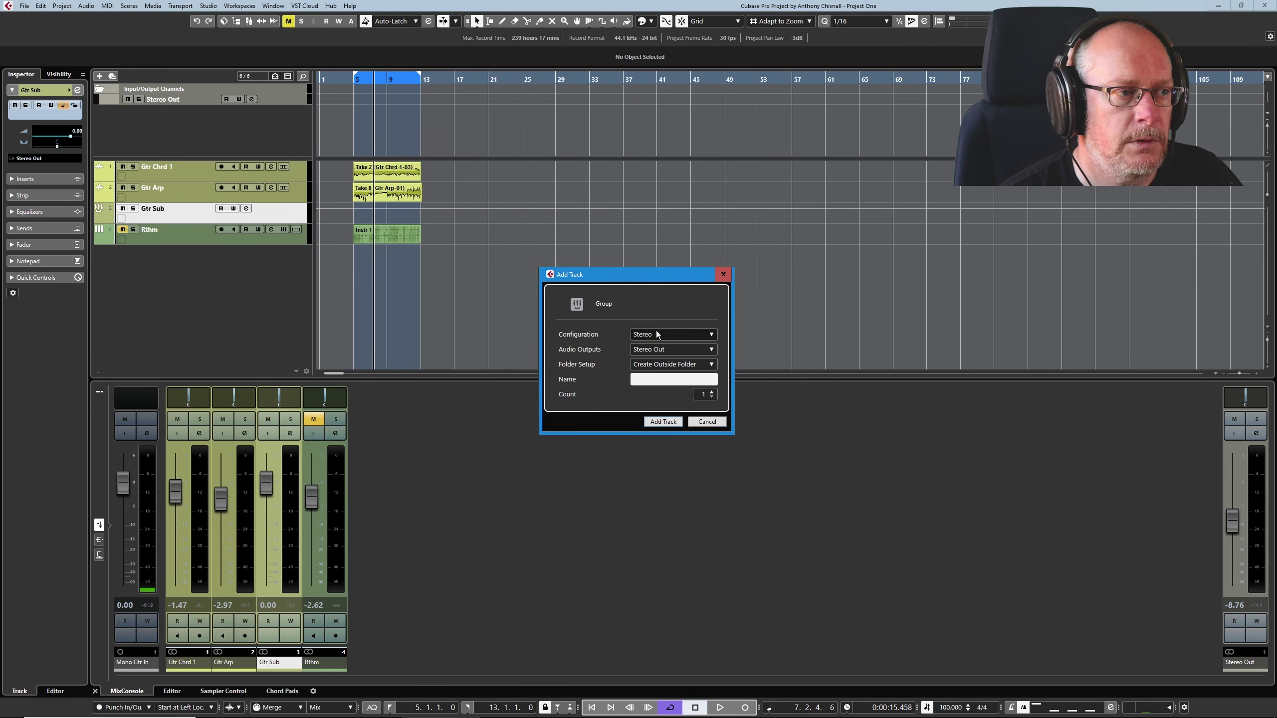
{"action": "left_click", "coordinate": [662, 378]}
{"action": "type", "text": "Gtr"}
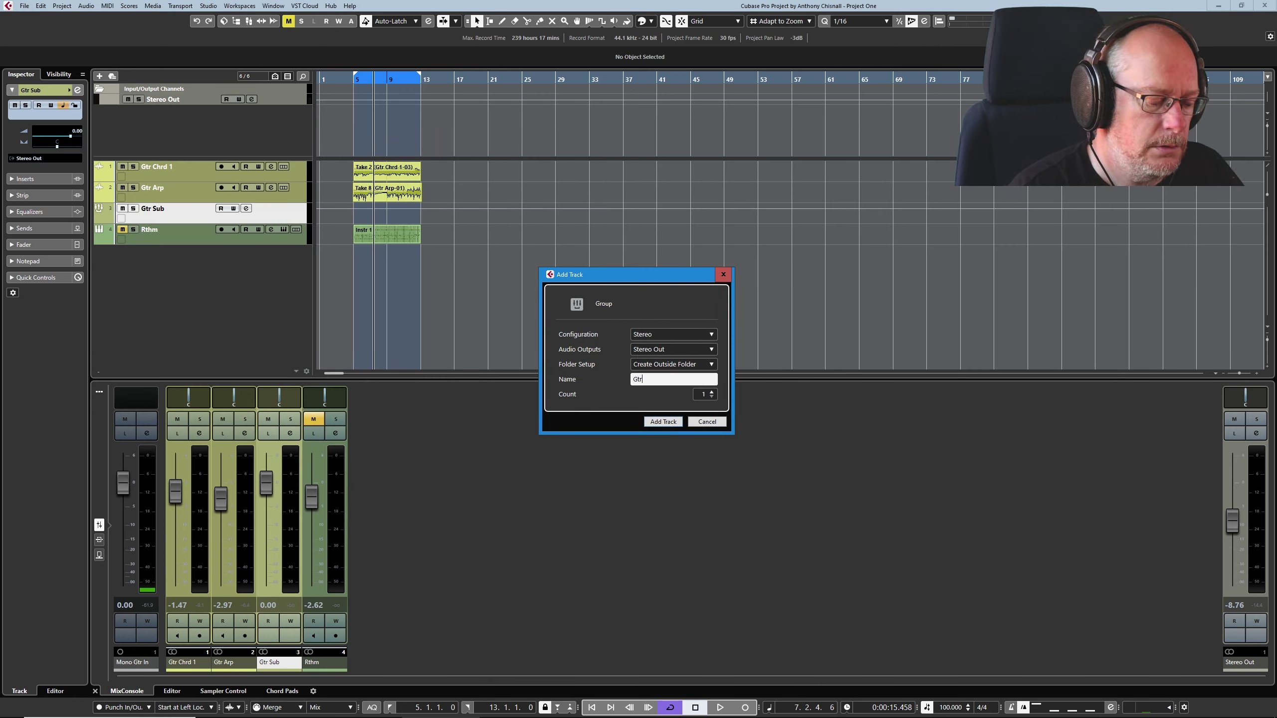
{"action": "type", "text": " Master"}
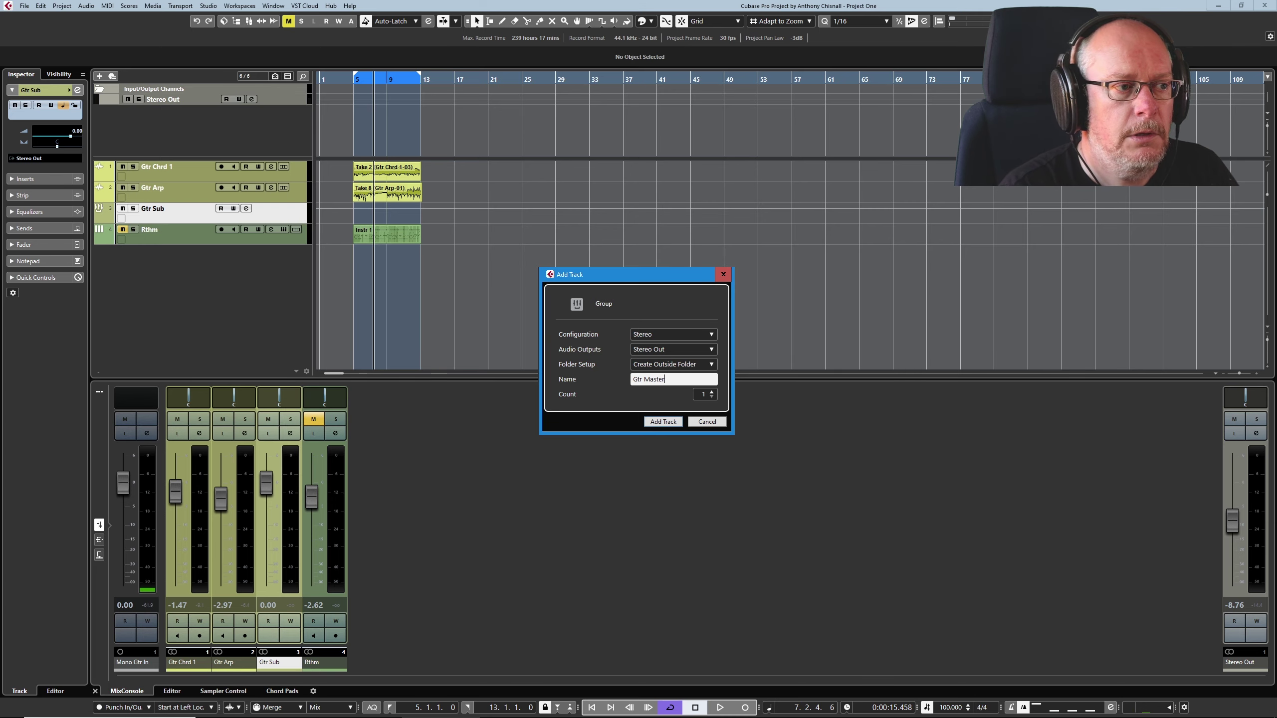
{"action": "left_click", "coordinate": [669, 423]}
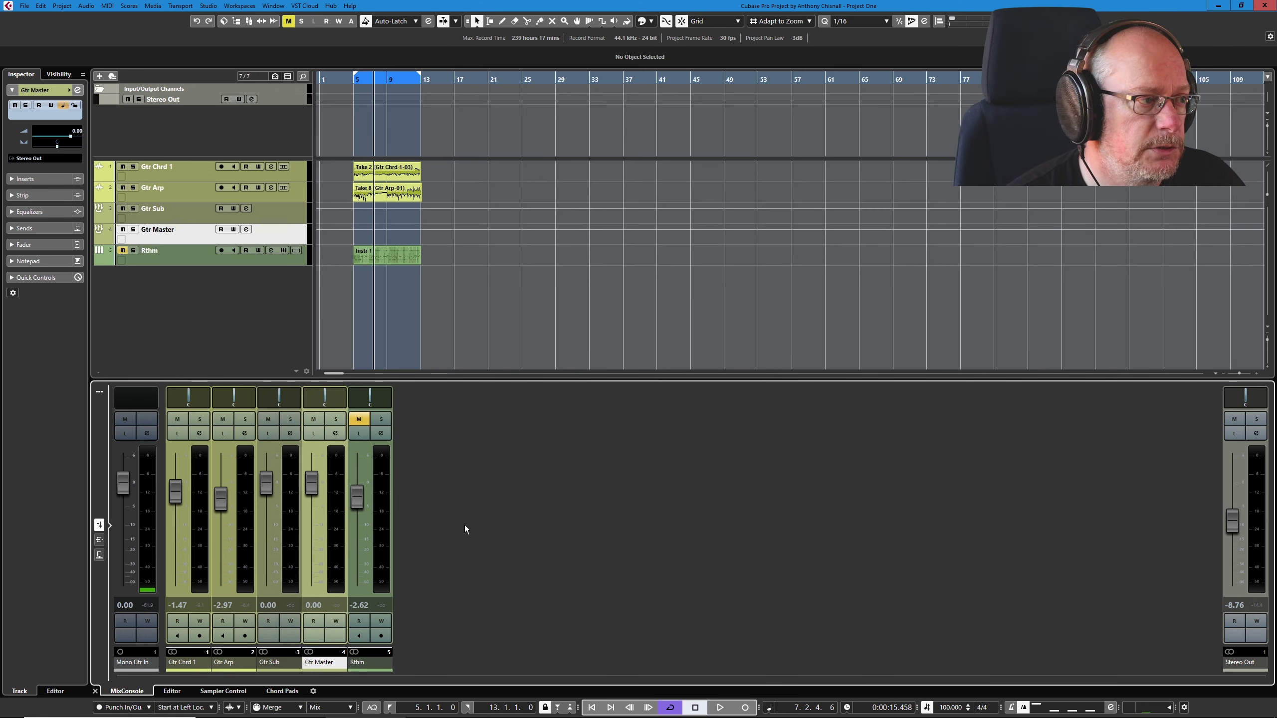
Add a stereo group channel named Rthm Master to the Rthm channel, created outside the folder and output to Stereo Out
{"action": "left_click", "coordinate": [366, 536]}
{"action": "right_click", "coordinate": [365, 538]}
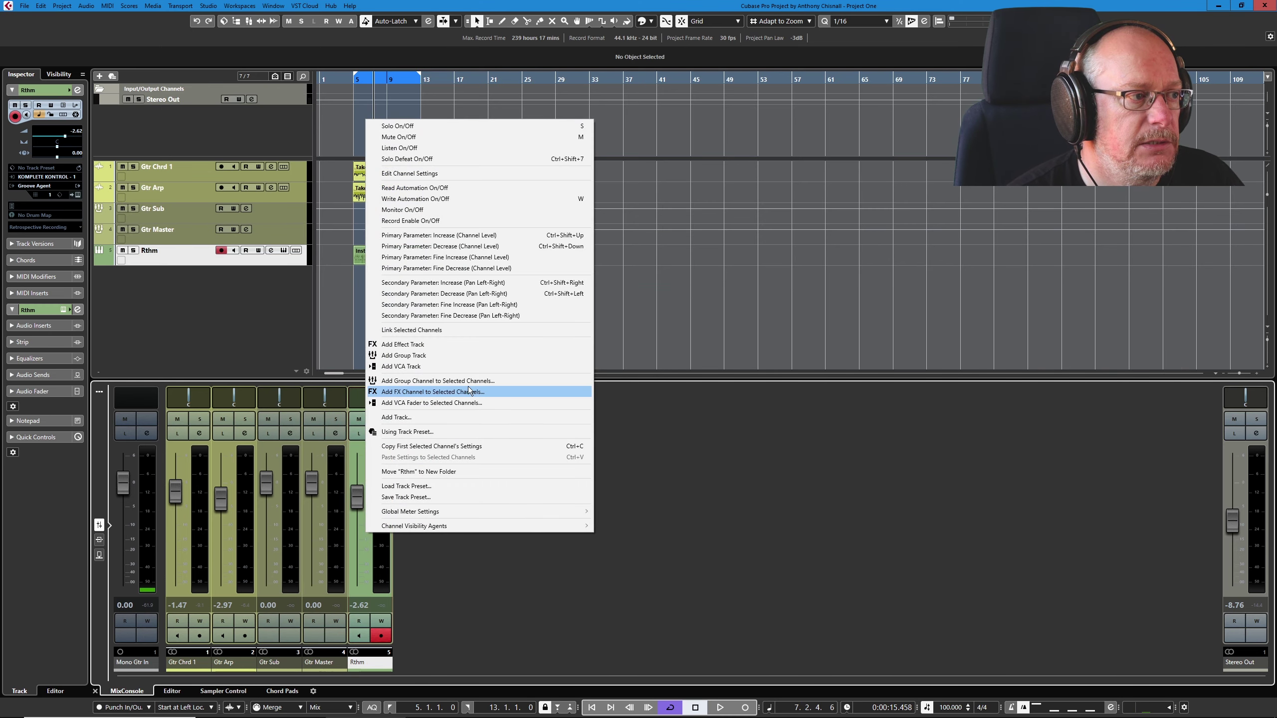
{"action": "left_click", "coordinate": [437, 380]}
{"action": "type", "text": "Rthm"}
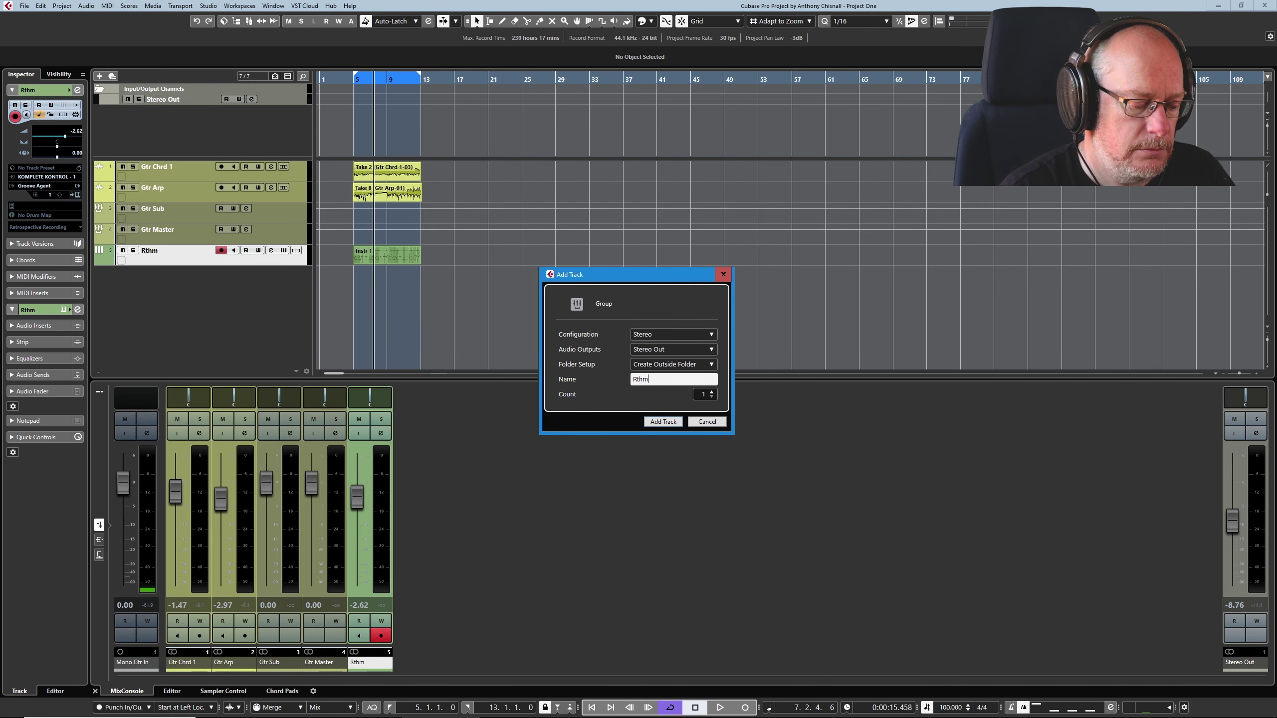
{"action": "type", "text": " Master"}
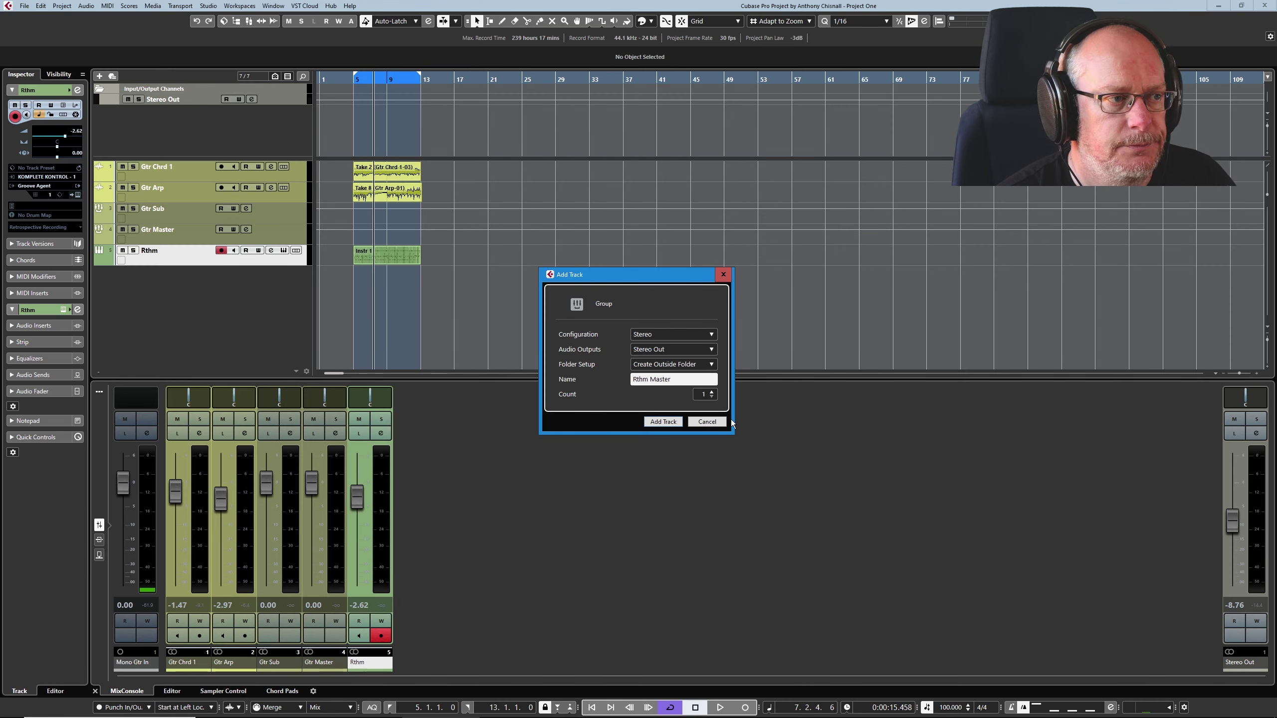
{"action": "left_click", "coordinate": [663, 421]}
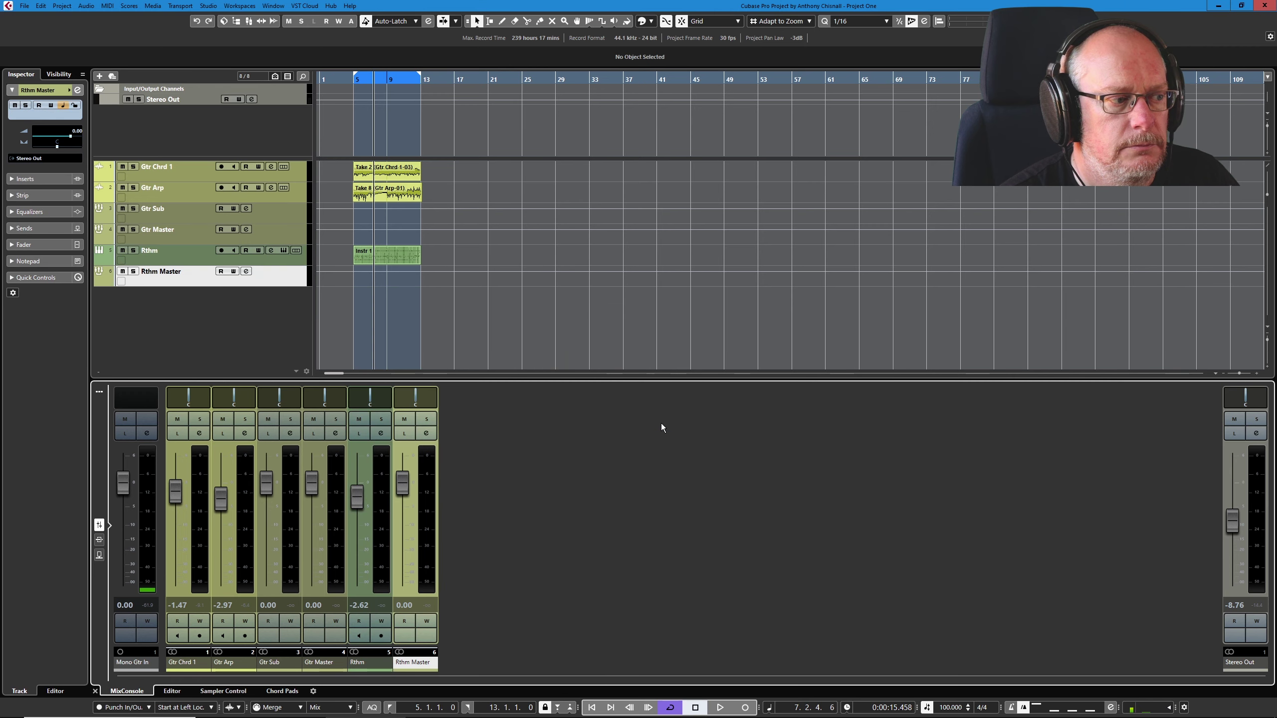
Move the Gtr Master track below Rthm and add a group channel named Master Bus to the Gtr Master and Rthm Master channels
{"action": "left_click_drag", "start_coordinate": [166, 231], "coordinate": [176, 267]}
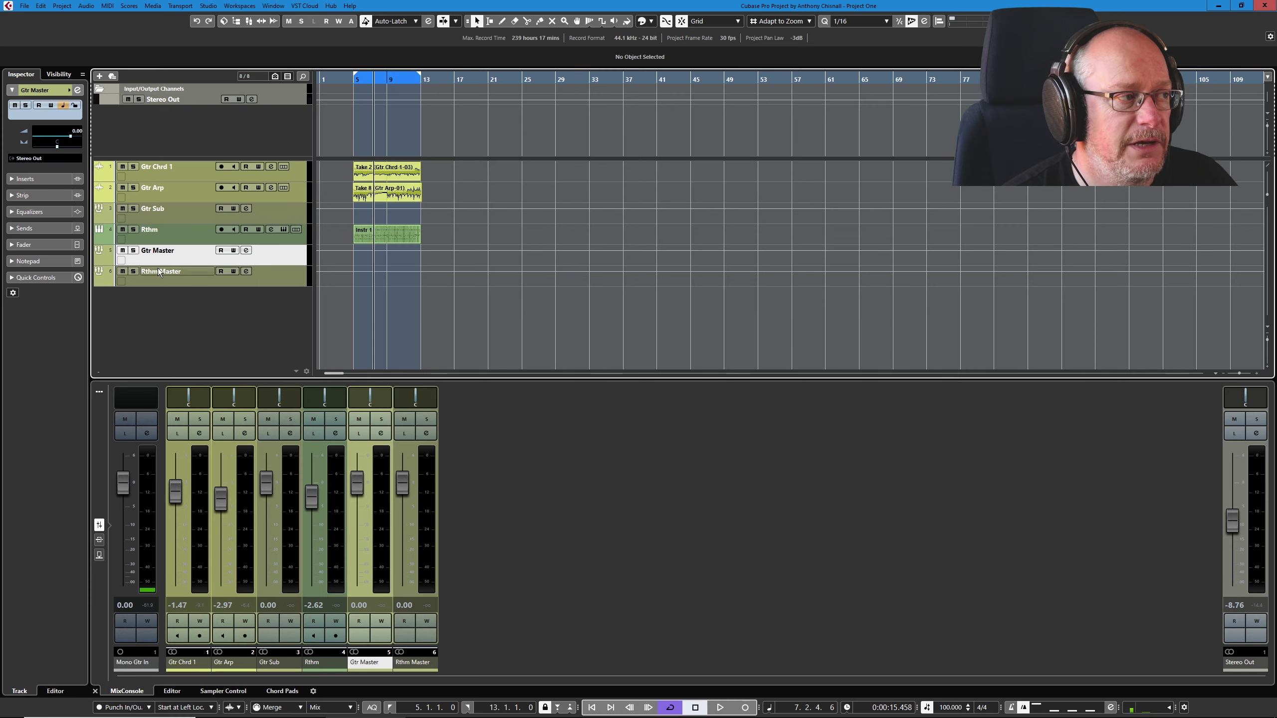
{"action": "left_click", "coordinate": [192, 280], "text": "ctrl"}
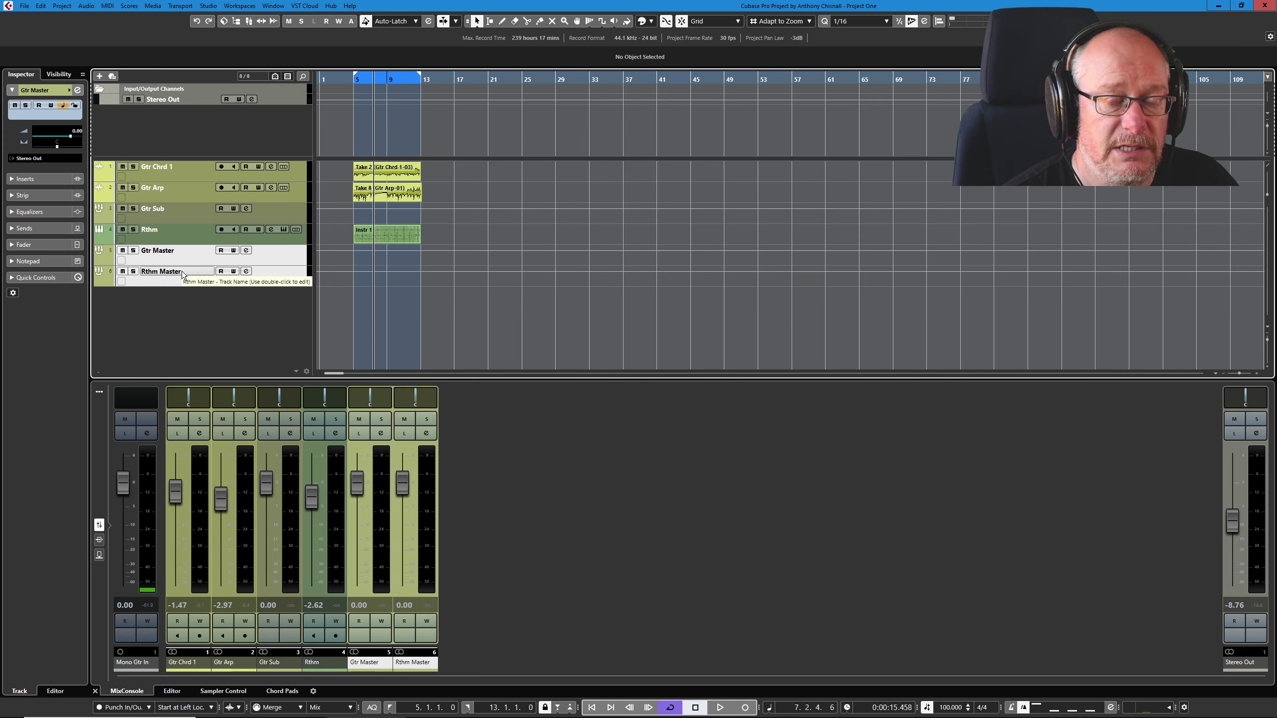
{"action": "right_click", "coordinate": [410, 536]}
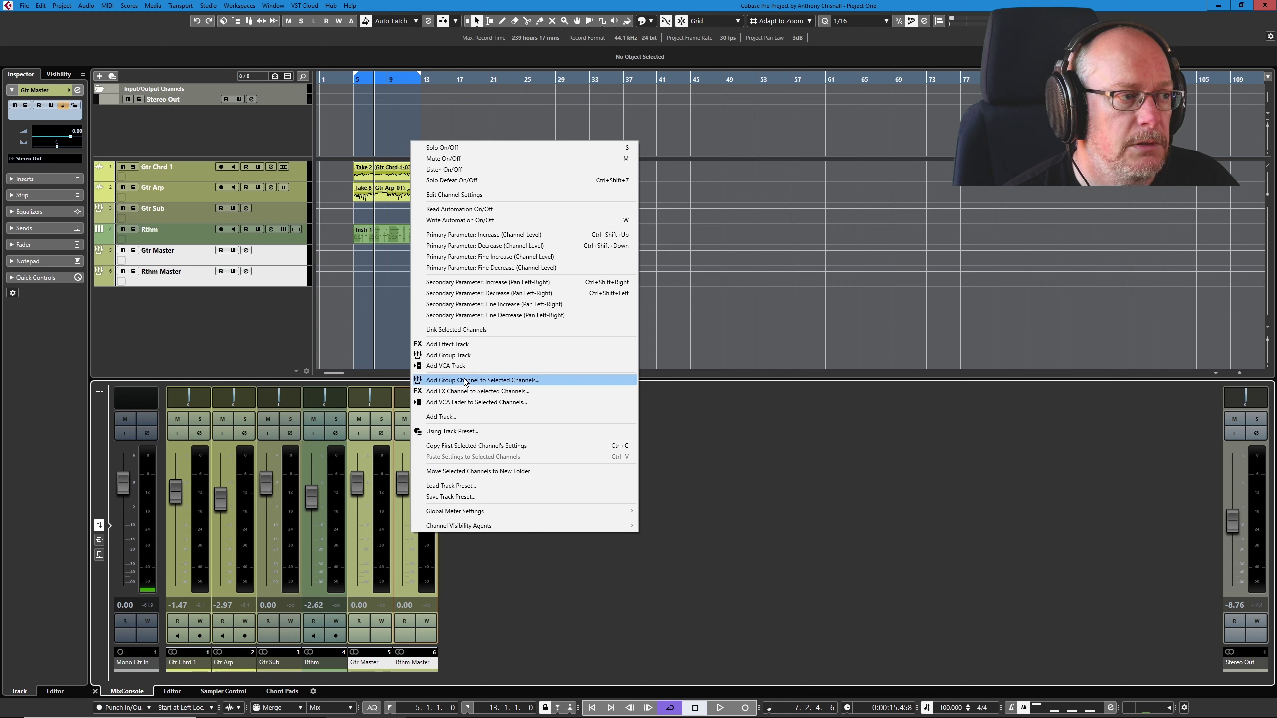
{"action": "left_click", "coordinate": [483, 379]}
{"action": "type", "text": "Mas"}
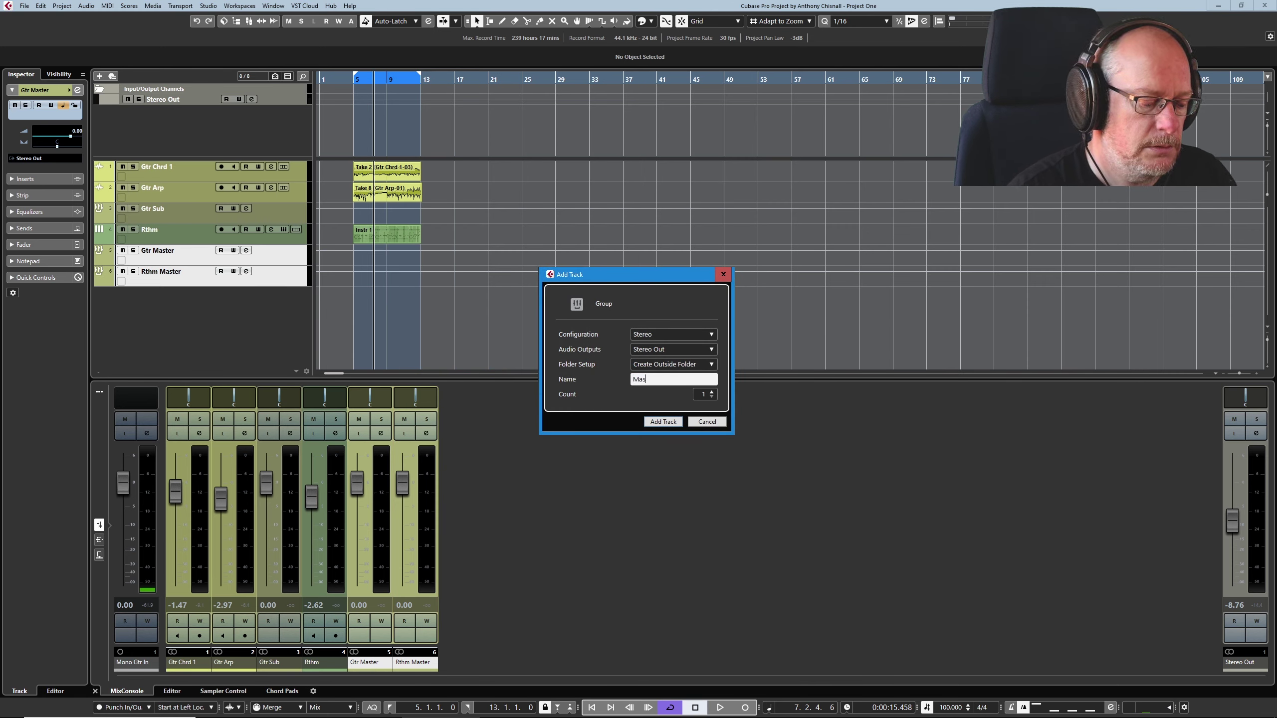
{"action": "type", "text": "ter Bus"}
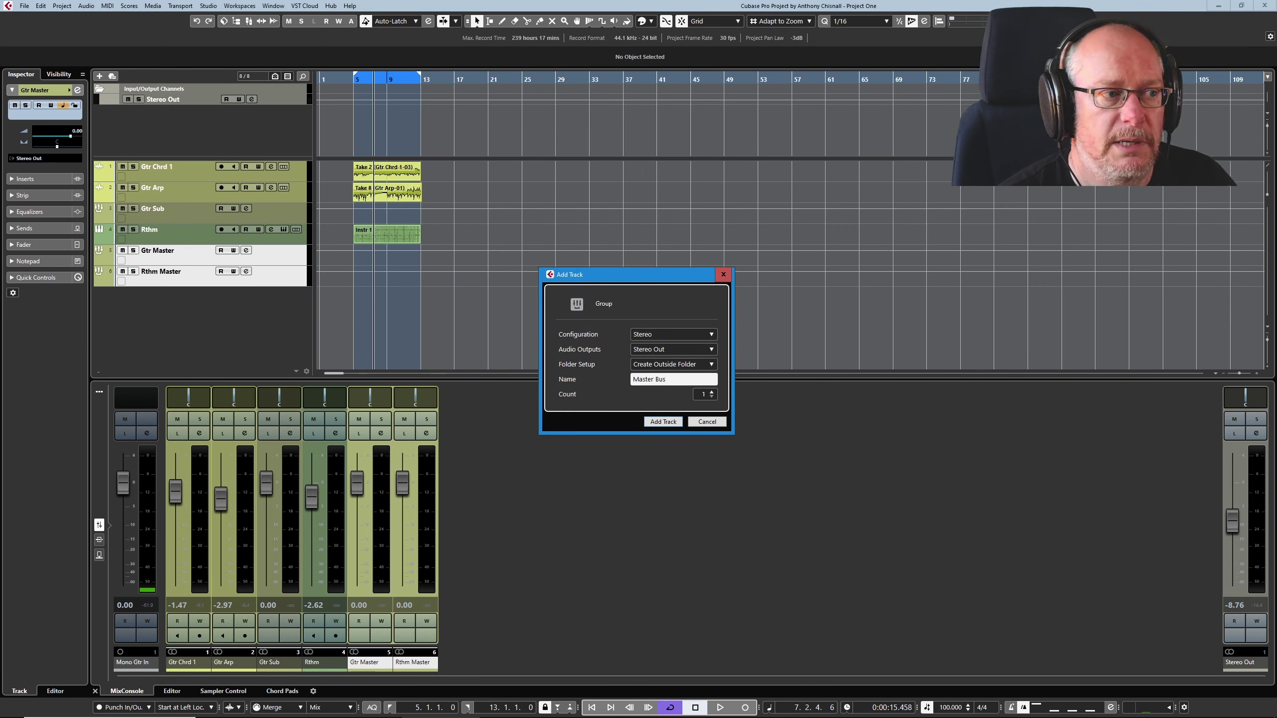
{"action": "key", "text": "Return"}
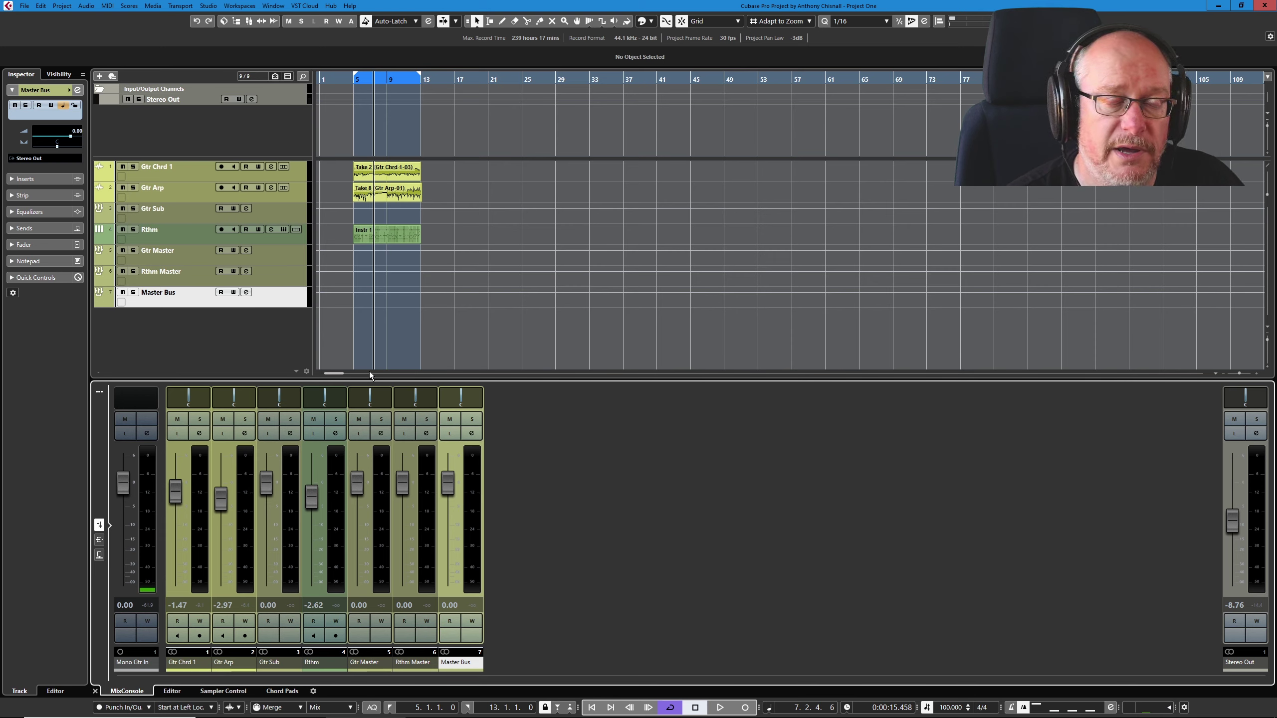
Assign Master Bus to the MixConsole's right zone and lower the Stereo Out fader to -10.6 and the Master Bus fader to -1.48
{"action": "left_click", "coordinate": [56, 692]}
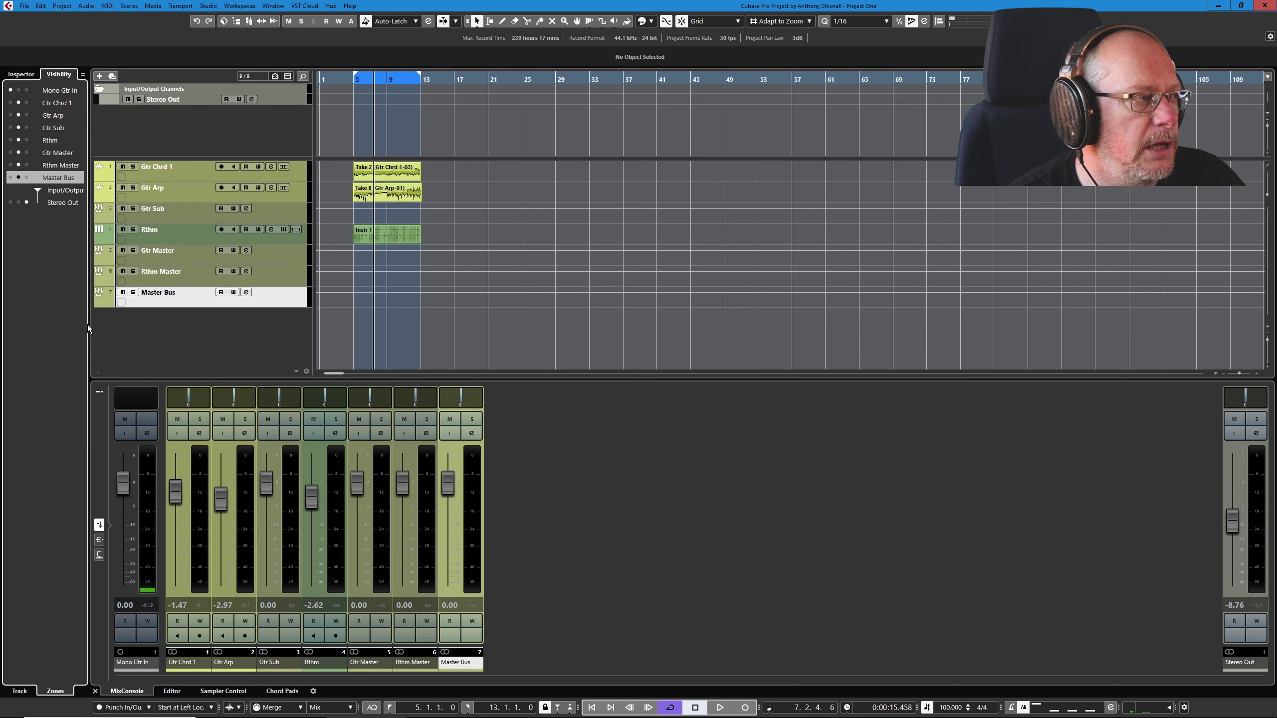
{"action": "left_click", "coordinate": [27, 177]}
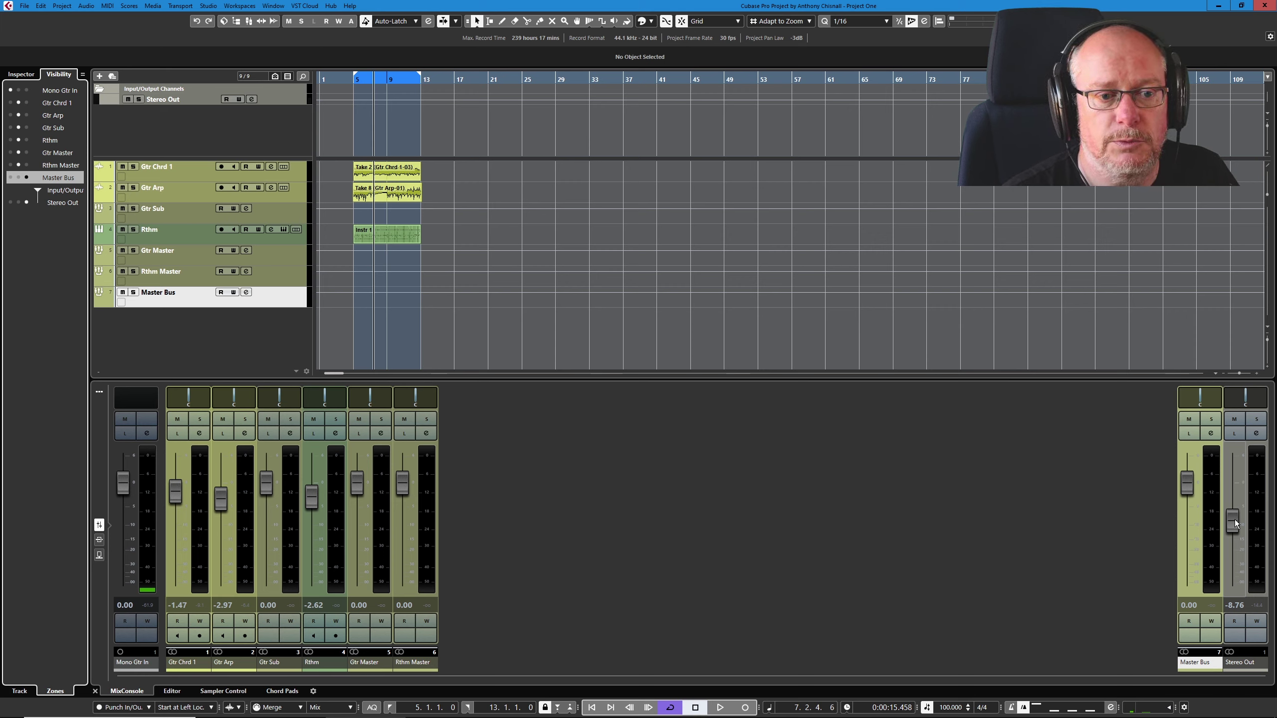
{"action": "mouse_move", "coordinate": [1235, 523]}
{"action": "left_mouse_down"}
{"action": "mouse_move", "coordinate": [1235, 478]}
{"action": "mouse_move", "coordinate": [1237, 532]}
{"action": "left_mouse_up"}
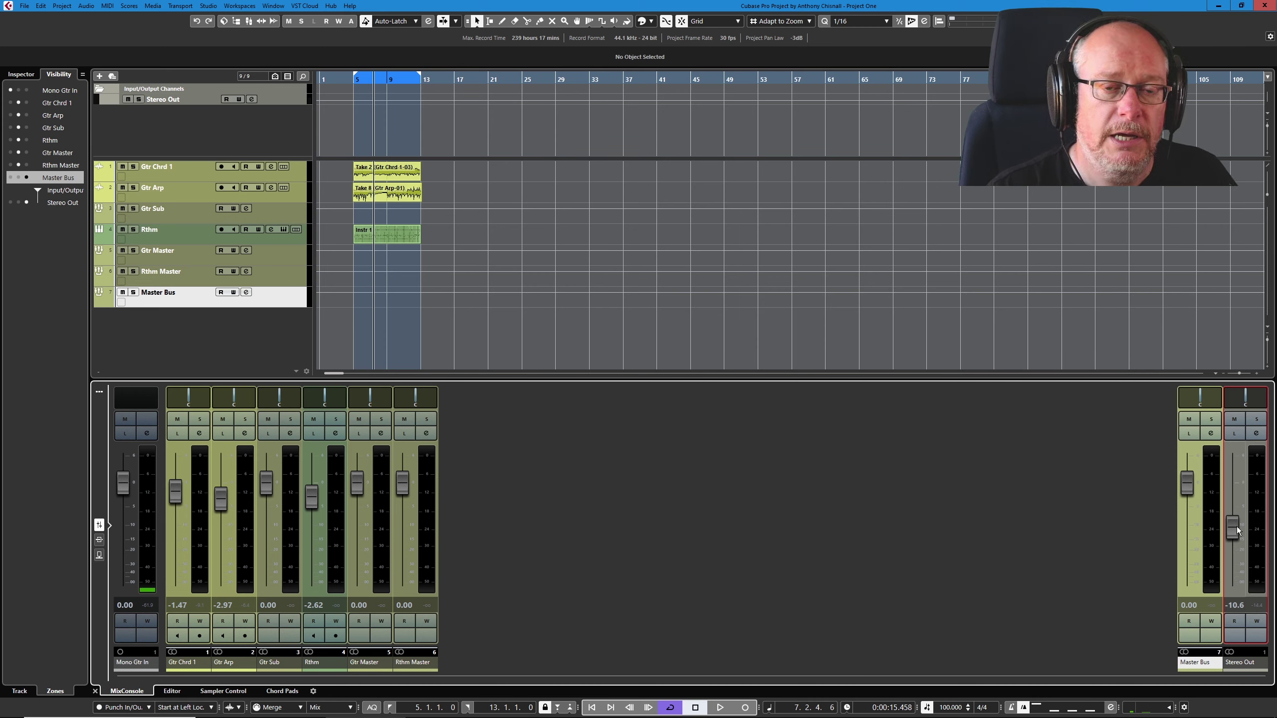
{"action": "left_click_drag", "start_coordinate": [1187, 483], "coordinate": [1186, 490]}
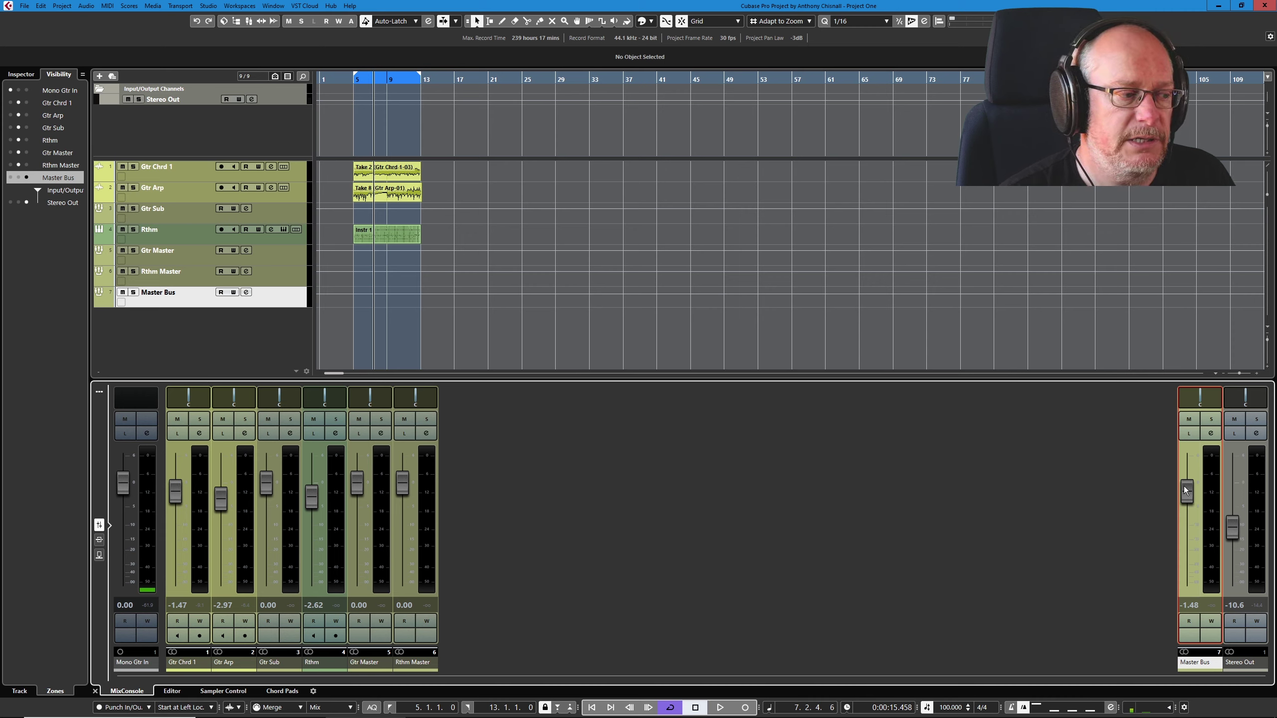
Select the Rthm Master and Master Bus tracks together and assign the Gtr Master and Rthm Master channels to the MixConsole's right zone
{"action": "double_click", "coordinate": [162, 293]}
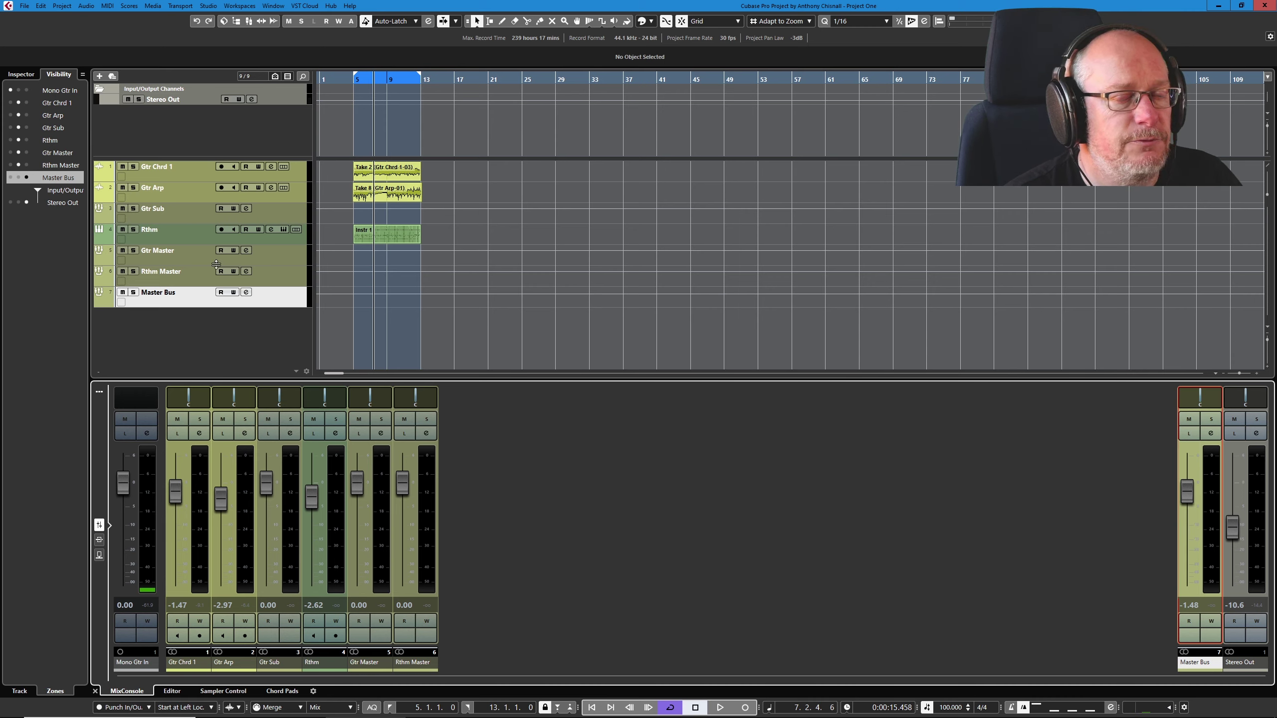
{"action": "left_click", "coordinate": [187, 277], "text": "shift"}
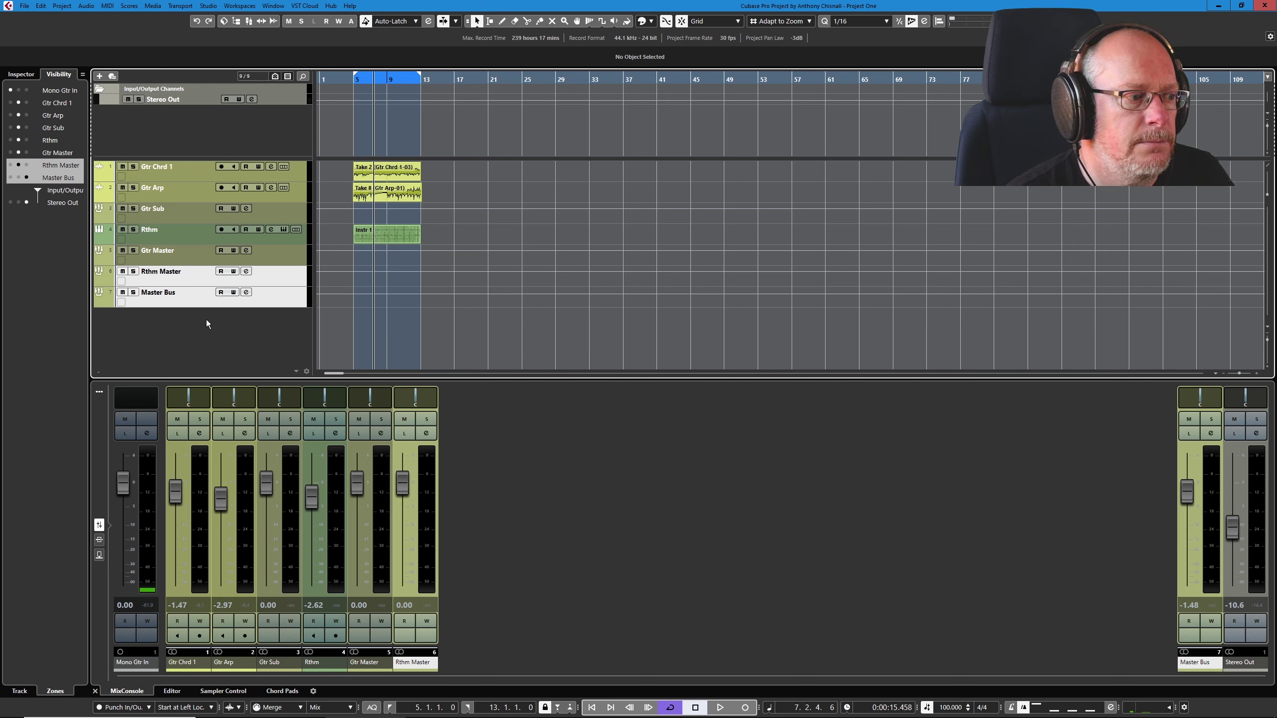
{"action": "left_click", "coordinate": [27, 153]}
{"action": "left_click", "coordinate": [27, 165]}
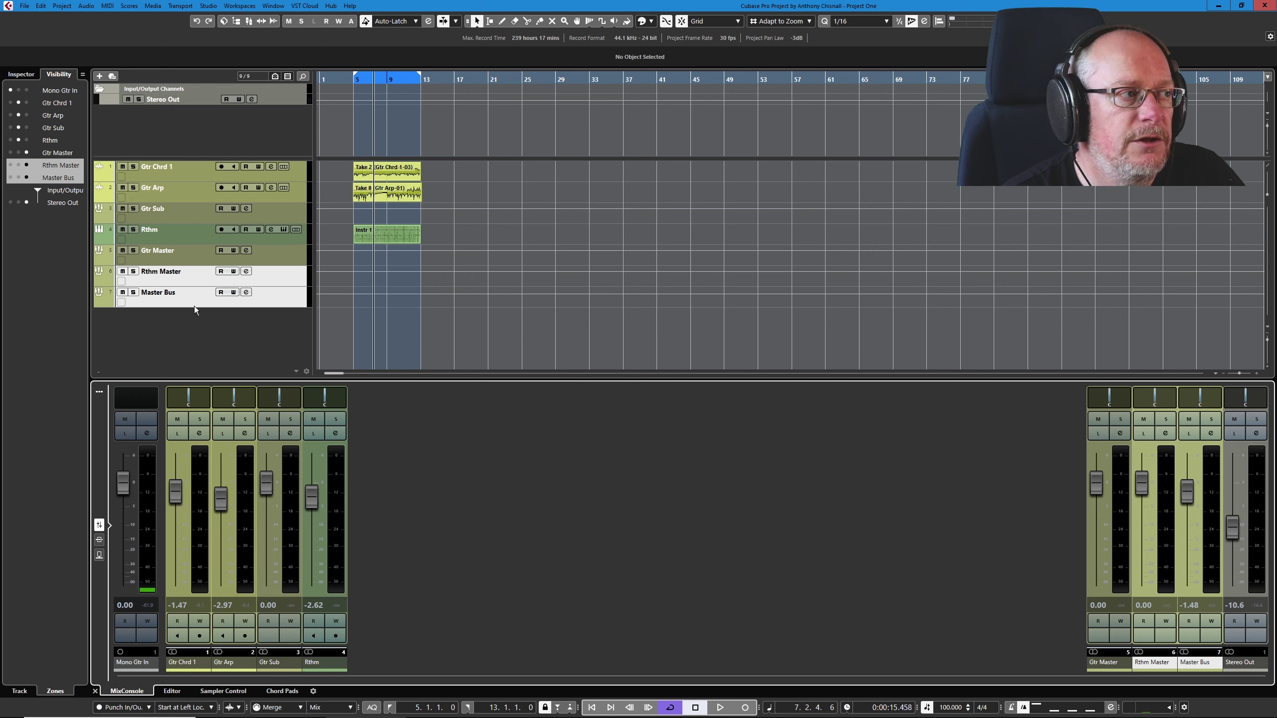
{"action": "mouse_move", "coordinate": [216, 406]}
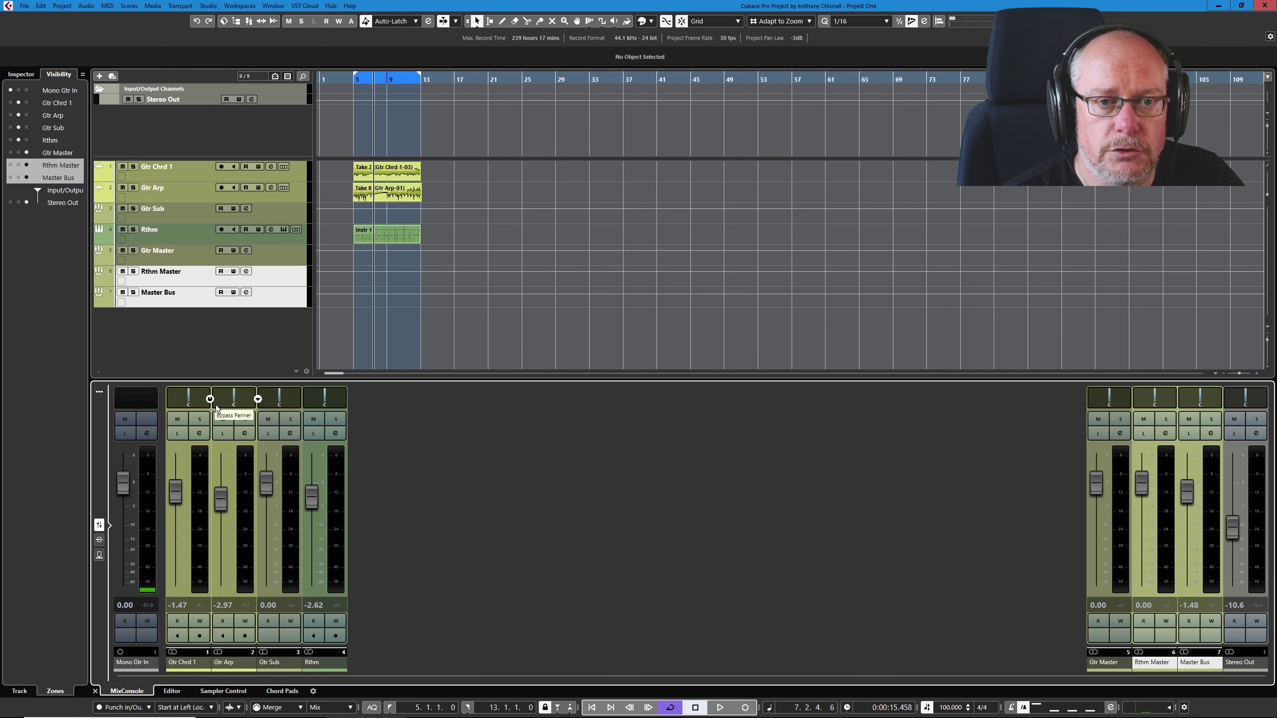